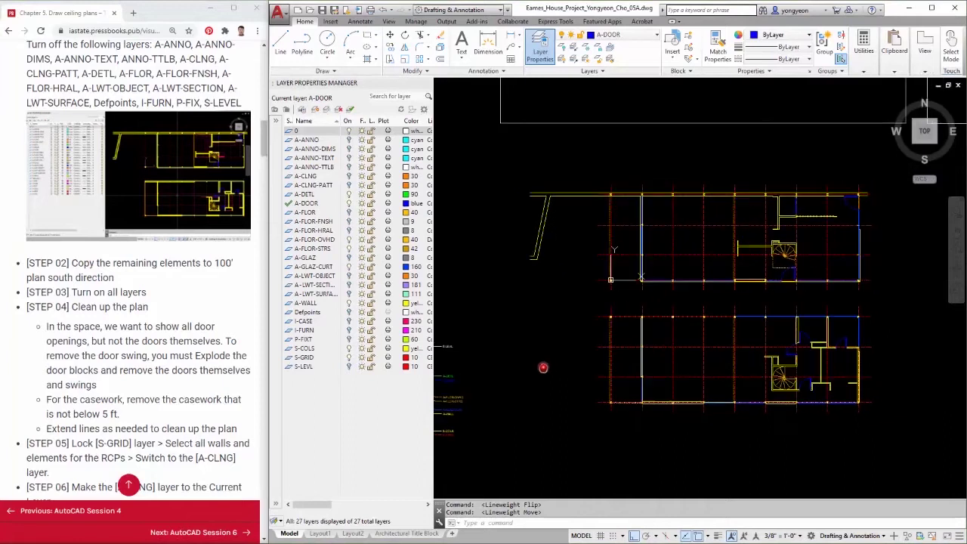
Step: Read the tutorial page's list of layers to turn off and its instructions for copying the remaining plan elements
{"action": "scroll", "coordinate": [547, 361], "scroll_direction": "up", "scroll_amount": 3}
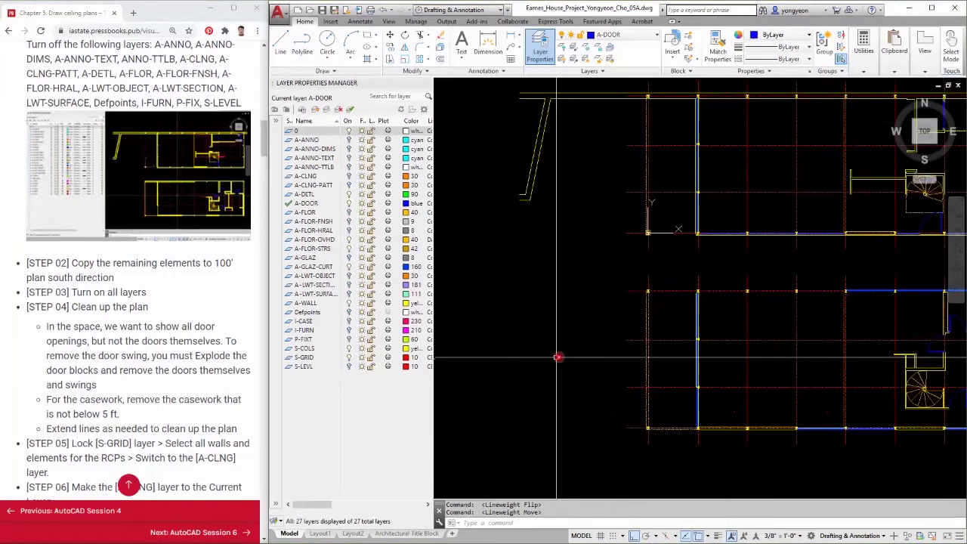
{"action": "scroll", "coordinate": [551, 358], "scroll_direction": "down", "scroll_amount": 3}
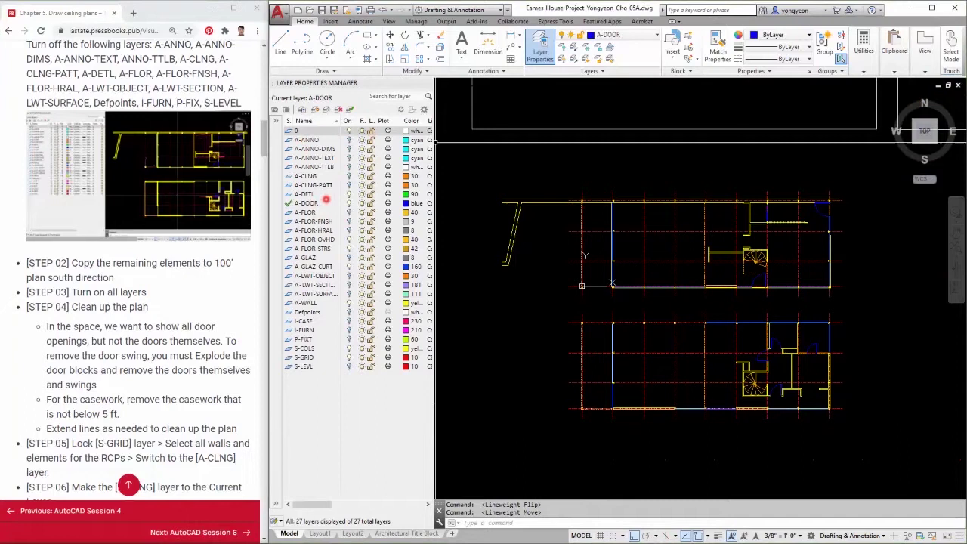
{"action": "middle_click_drag", "start_coordinate": [542, 413], "coordinate": [549, 415]}
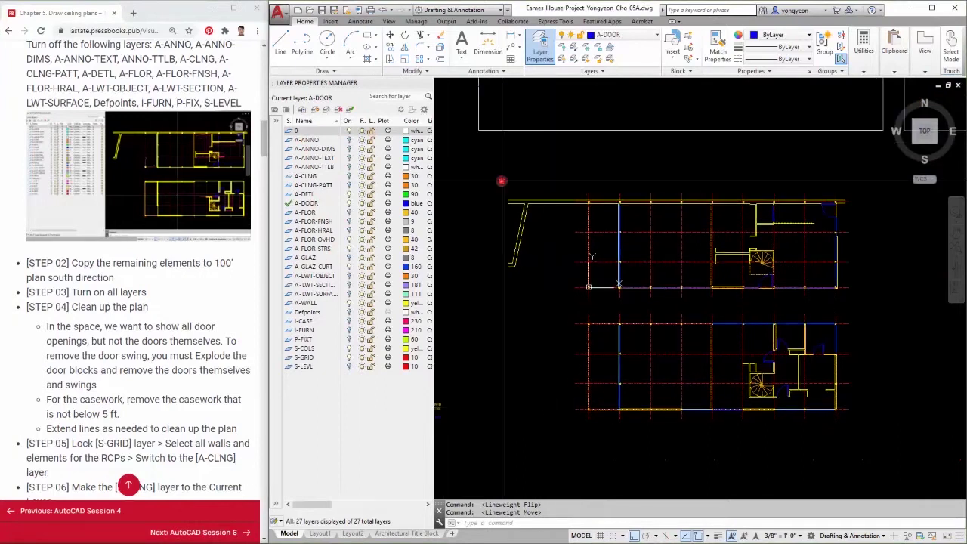
{"action": "scroll", "coordinate": [190, 312], "scroll_direction": "up", "scroll_amount": 3}
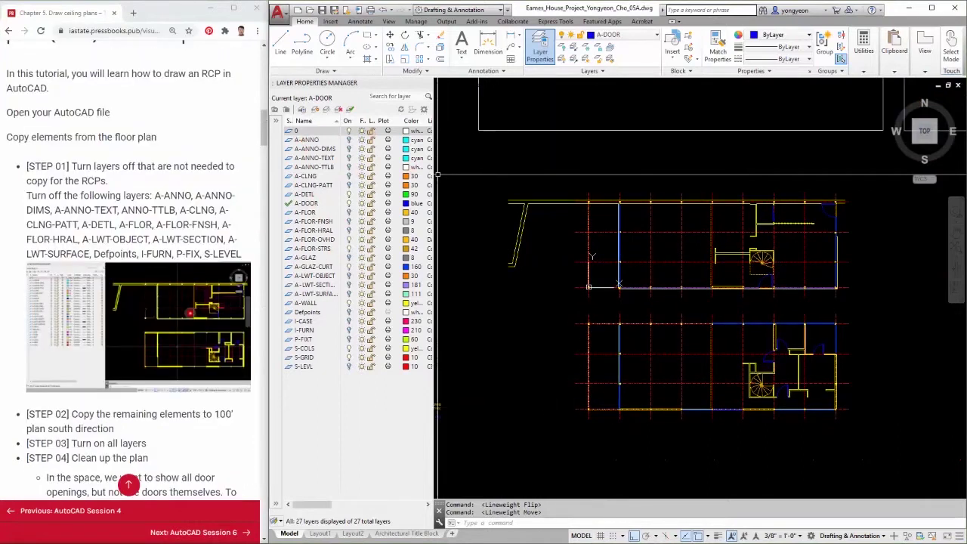
{"action": "left_click_drag", "start_coordinate": [27, 210], "coordinate": [218, 254]}
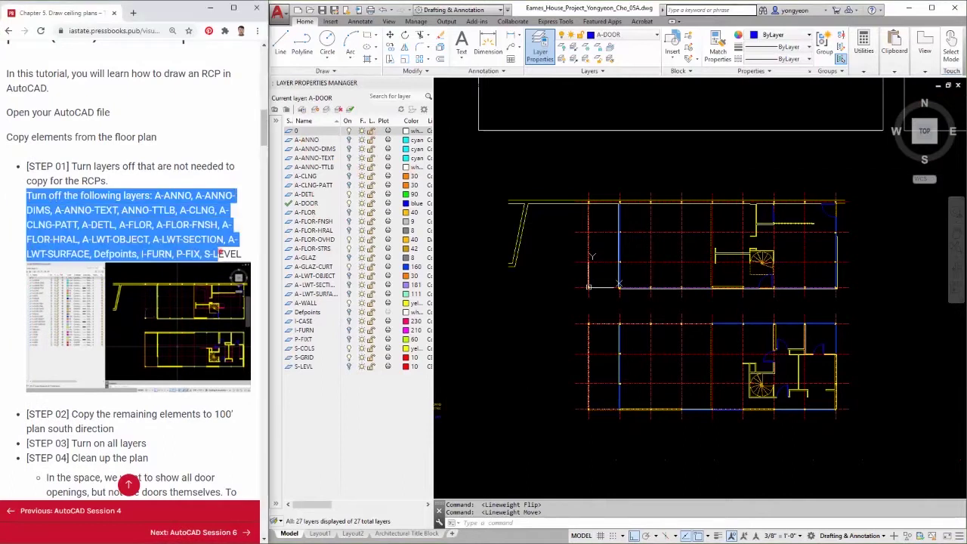
{"action": "scroll", "coordinate": [170, 323], "scroll_direction": "down", "scroll_amount": 3}
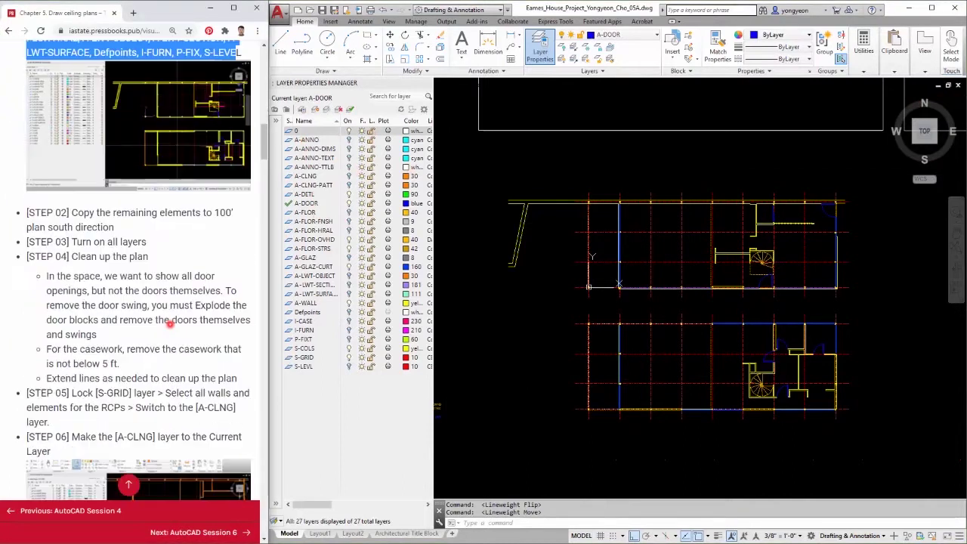
{"action": "left_click", "coordinate": [139, 217]}
Step: Copy all visible elements of both floor plans 100' straight south
{"action": "left_click", "coordinate": [493, 179]}
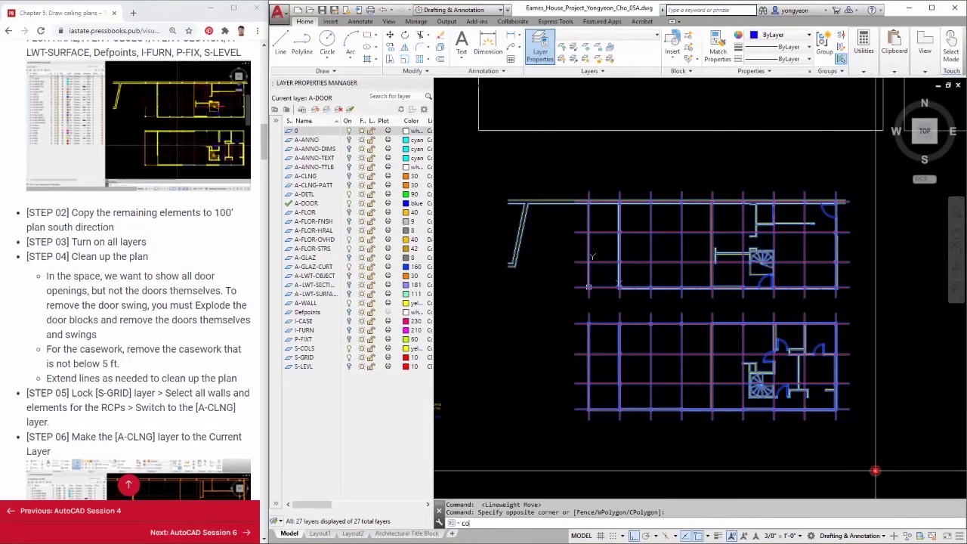
{"action": "key", "text": "Return"}
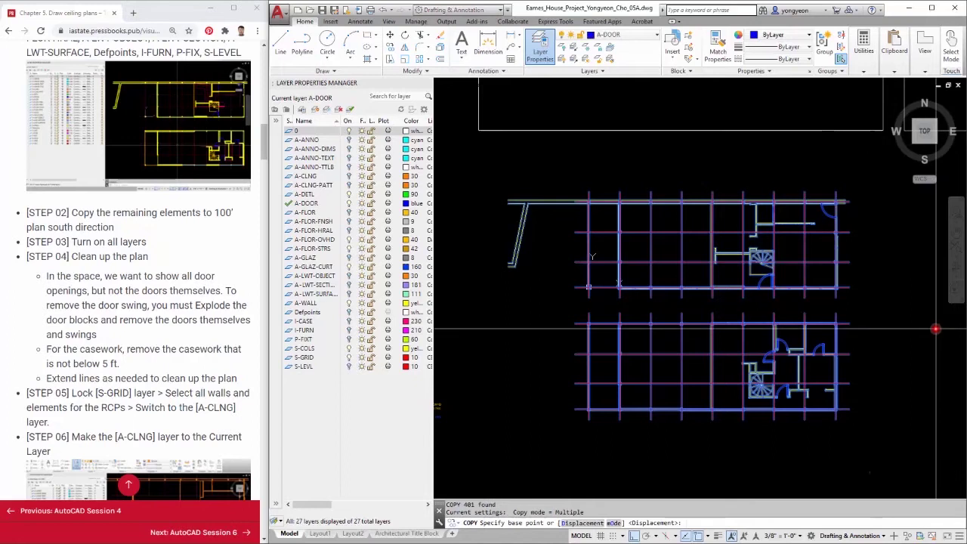
{"action": "left_click", "coordinate": [936, 328]}
{"action": "scroll", "coordinate": [907, 363], "scroll_direction": "down", "scroll_amount": 2}
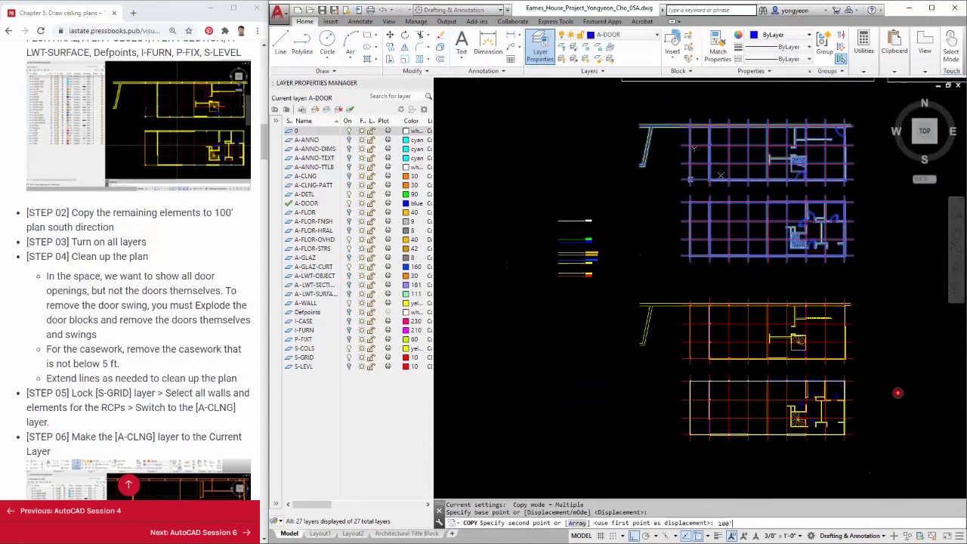
{"action": "key", "text": "Return"}
{"action": "key", "text": "Escape"}
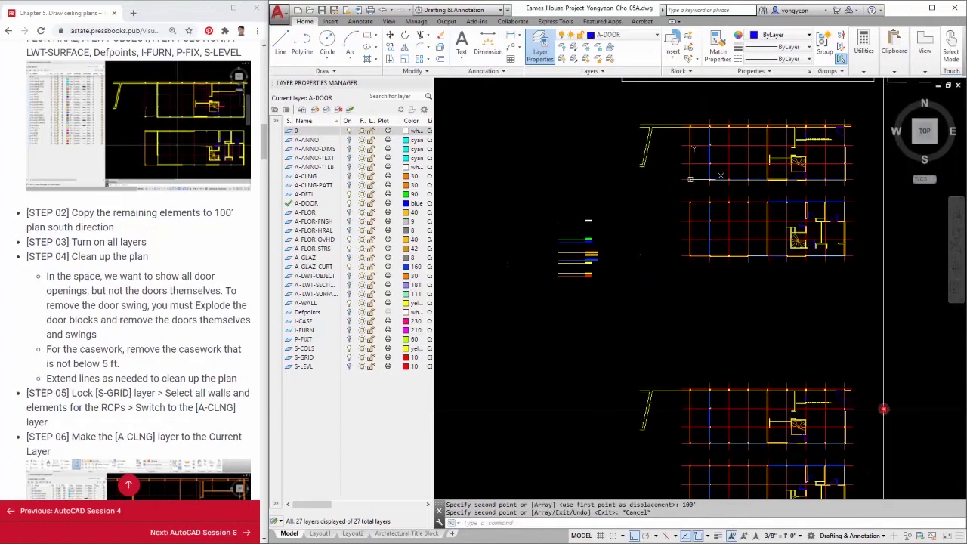
{"action": "middle_click_drag", "start_coordinate": [884, 409], "coordinate": [829, 280]}
{"action": "key", "text": "Escape"}
Step: Turn on all layers, from 0 through S-LEVL, in one selection
{"action": "scroll", "coordinate": [760, 384], "scroll_direction": "up", "scroll_amount": 2}
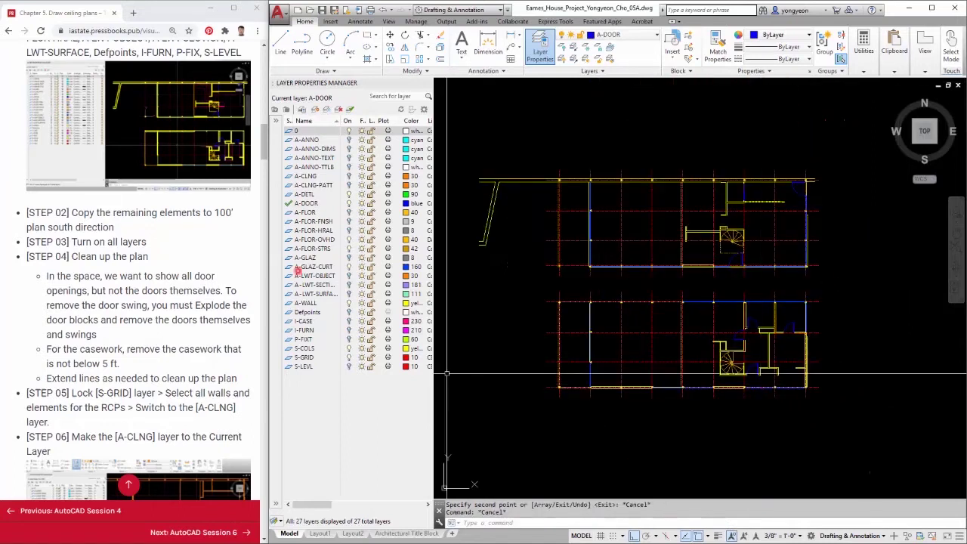
{"action": "left_click", "coordinate": [303, 131]}
{"action": "left_click", "coordinate": [321, 366], "text": "shift"}
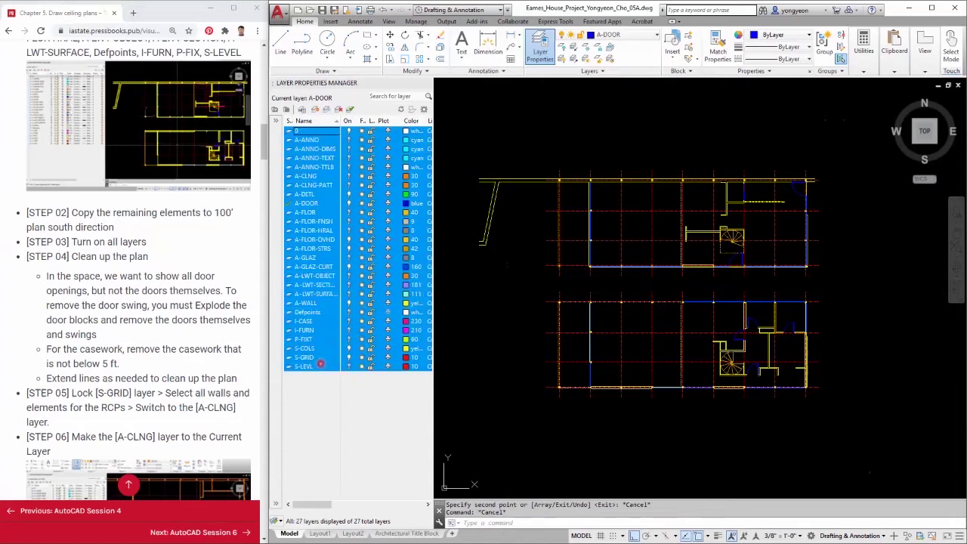
{"action": "key", "text": "Escape"}
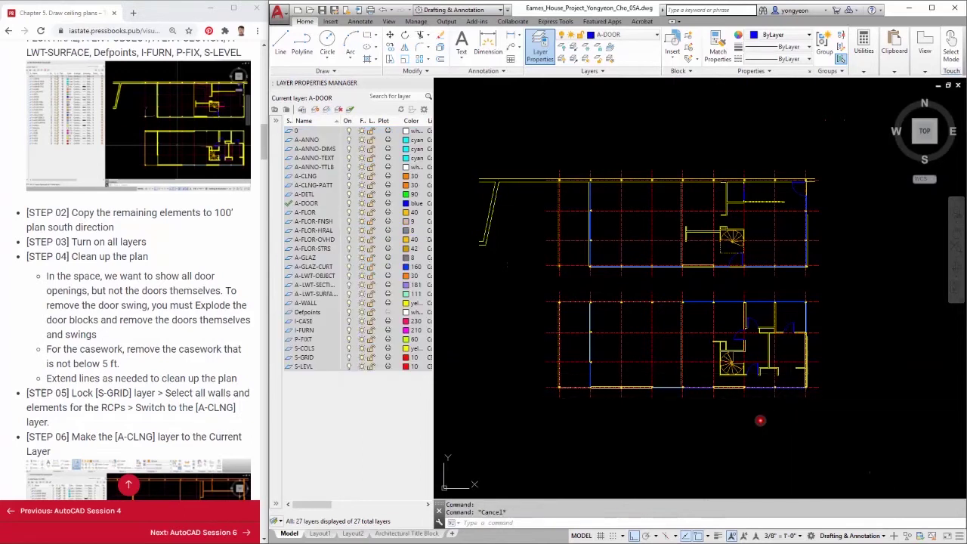
Step: Explode the door blocks selected across the two copied floor plans
{"action": "scroll", "coordinate": [782, 393], "scroll_direction": "up", "scroll_amount": 2}
{"action": "middle_click_drag", "start_coordinate": [819, 371], "coordinate": [816, 438]}
{"action": "left_click", "coordinate": [733, 349]}
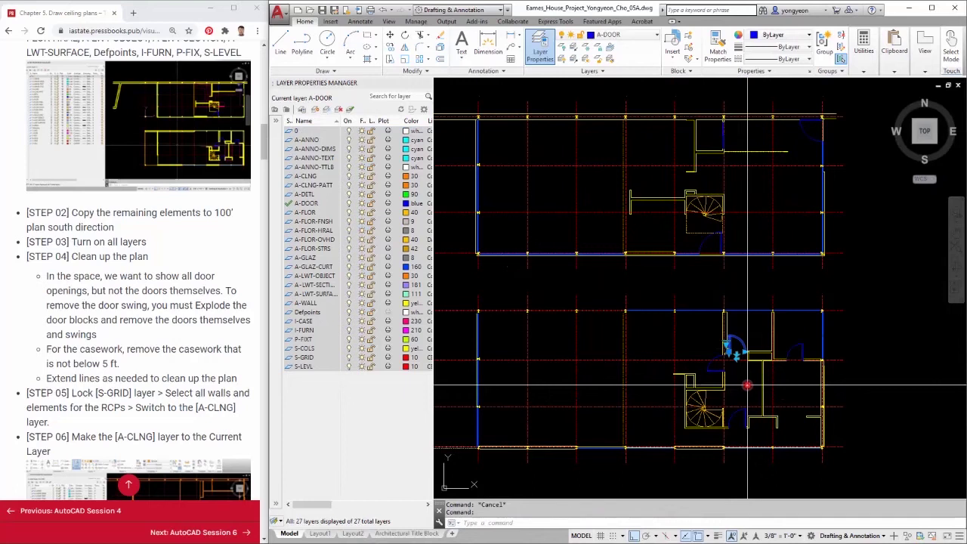
{"action": "middle_click_drag", "start_coordinate": [747, 386], "coordinate": [761, 380]}
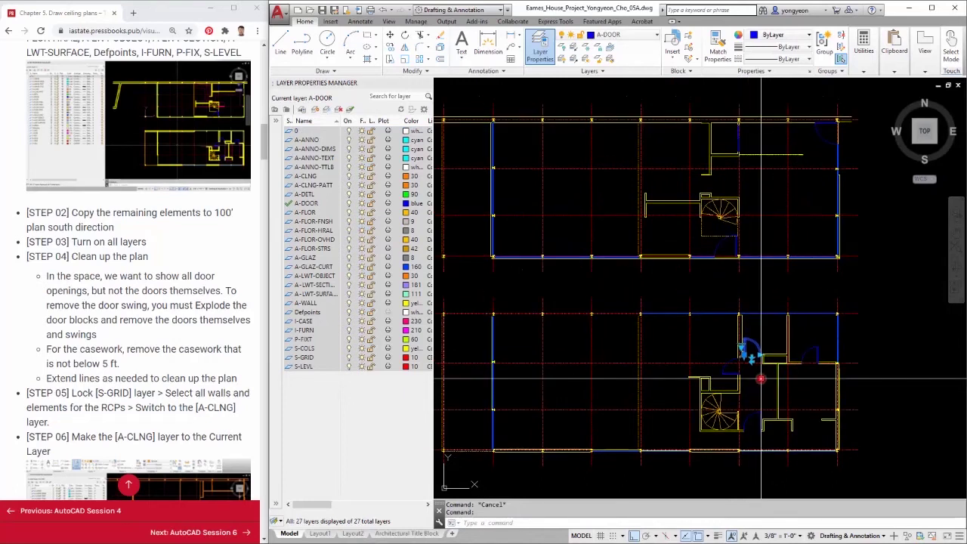
{"action": "left_click", "coordinate": [816, 353]}
{"action": "left_click", "coordinate": [738, 375]}
{"action": "scroll", "coordinate": [734, 242], "scroll_direction": "up", "scroll_amount": 2}
{"action": "left_click", "coordinate": [734, 242]}
{"action": "middle_click_drag", "start_coordinate": [780, 217], "coordinate": [677, 365]}
{"action": "scroll", "coordinate": [706, 219], "scroll_direction": "up", "scroll_amount": 3}
{"action": "left_click", "coordinate": [887, 239]}
{"action": "middle_click_drag", "start_coordinate": [885, 240], "coordinate": [763, 229]}
{"action": "scroll", "coordinate": [756, 231], "scroll_direction": "down", "scroll_amount": 3}
{"action": "middle_click_drag", "start_coordinate": [725, 376], "coordinate": [783, 135]}
{"action": "type", "text": "x"}
{"action": "key", "text": "Return"}
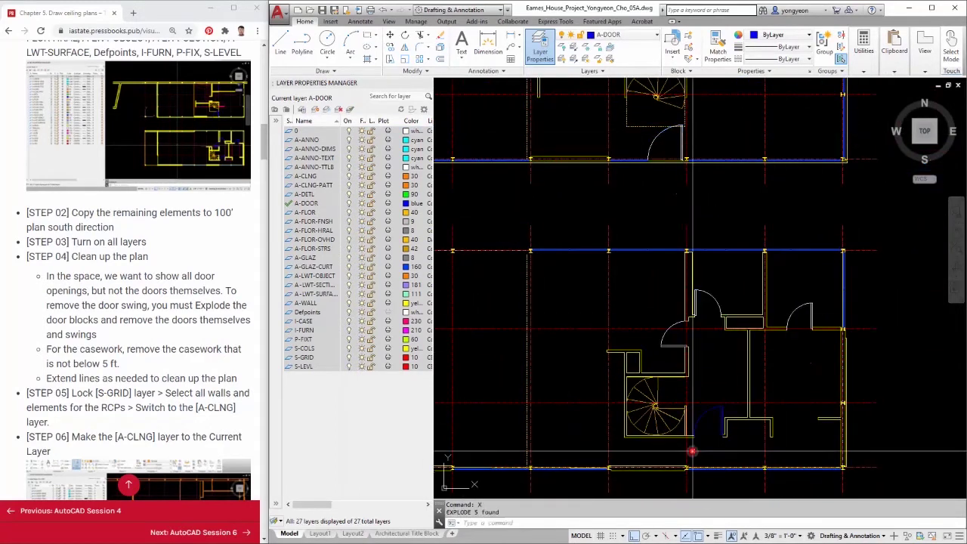
Step: Try to delete the exploded door pieces near the spiral stair in the lower copied plan
{"action": "scroll", "coordinate": [665, 406], "scroll_direction": "up", "scroll_amount": 3}
{"action": "middle_click_drag", "start_coordinate": [665, 406], "coordinate": [679, 329]}
{"action": "left_click", "coordinate": [640, 391]}
{"action": "left_click", "coordinate": [611, 361]}
{"action": "key", "text": "Delete"}
{"action": "middle_click_drag", "start_coordinate": [795, 318], "coordinate": [749, 360]}
{"action": "left_click", "coordinate": [721, 267]}
{"action": "left_click", "coordinate": [661, 294]}
{"action": "middle_click_drag", "start_coordinate": [747, 317], "coordinate": [726, 315]}
Step: Undo the door piece deletion and the explode of the door blocks
{"action": "key", "text": "ctrl+z"}
{"action": "key", "text": "ctrl+z"}
{"action": "left_click", "coordinate": [645, 406]}
{"action": "key", "text": "Escape"}
{"action": "key", "text": "ctrl+z"}
{"action": "key", "text": "ctrl+z"}
{"action": "key", "text": "ctrl+z"}
{"action": "left_click", "coordinate": [677, 348]}
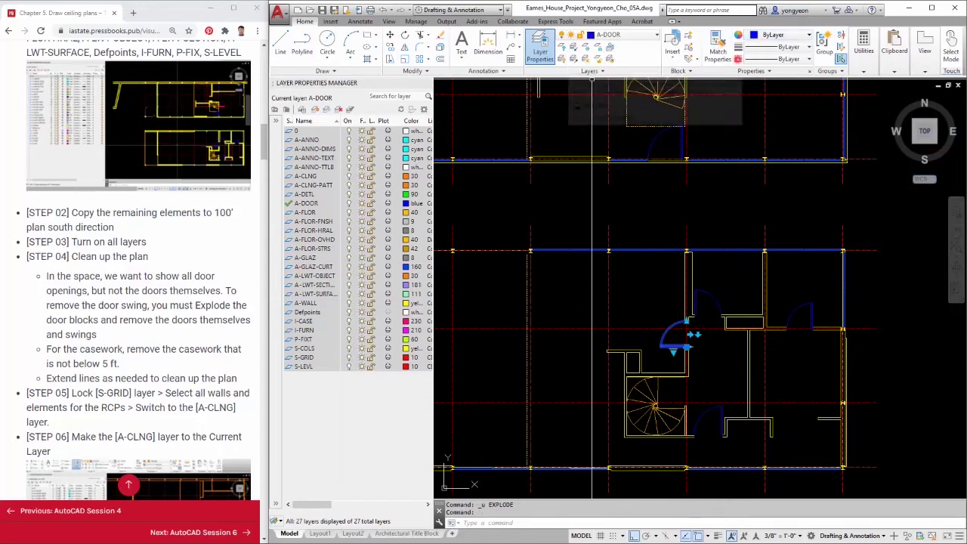
{"action": "key", "text": "ctrl+1"}
{"action": "type", "text": "0"}
{"action": "key", "text": "Return"}
{"action": "scroll", "coordinate": [706, 339], "scroll_direction": "up", "scroll_amount": 8}
{"action": "middle_click_drag", "start_coordinate": [706, 340], "coordinate": [764, 387]}
{"action": "key", "text": "ctrl+z"}
Step: Delete all the door blocks from the two copied floor plans
{"action": "left_click", "coordinate": [680, 347]}
{"action": "left_click", "coordinate": [736, 274]}
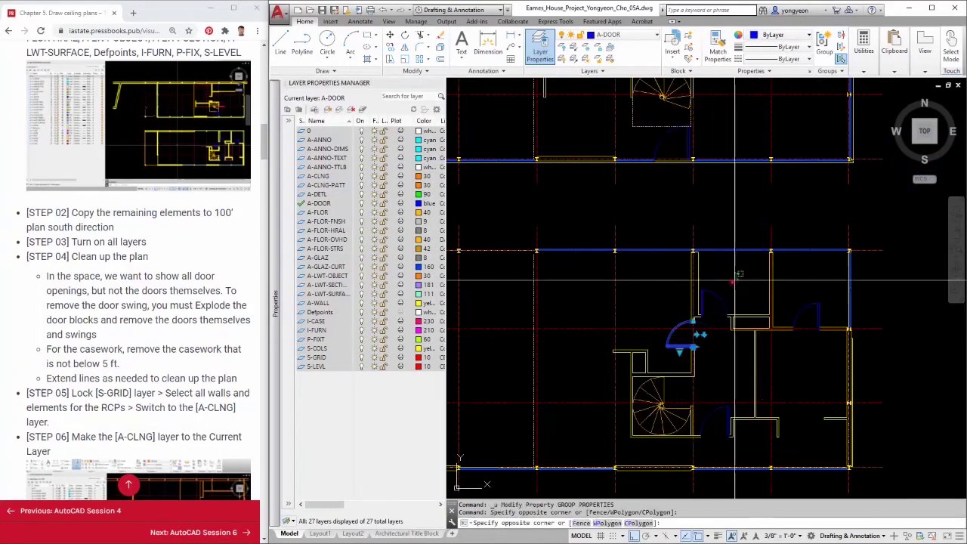
{"action": "left_click", "coordinate": [710, 302]}
{"action": "left_click", "coordinate": [830, 299]}
{"action": "left_click", "coordinate": [803, 313]}
{"action": "left_click", "coordinate": [742, 416]}
{"action": "left_click", "coordinate": [712, 410]}
{"action": "middle_click_drag", "start_coordinate": [719, 227], "coordinate": [787, 368]}
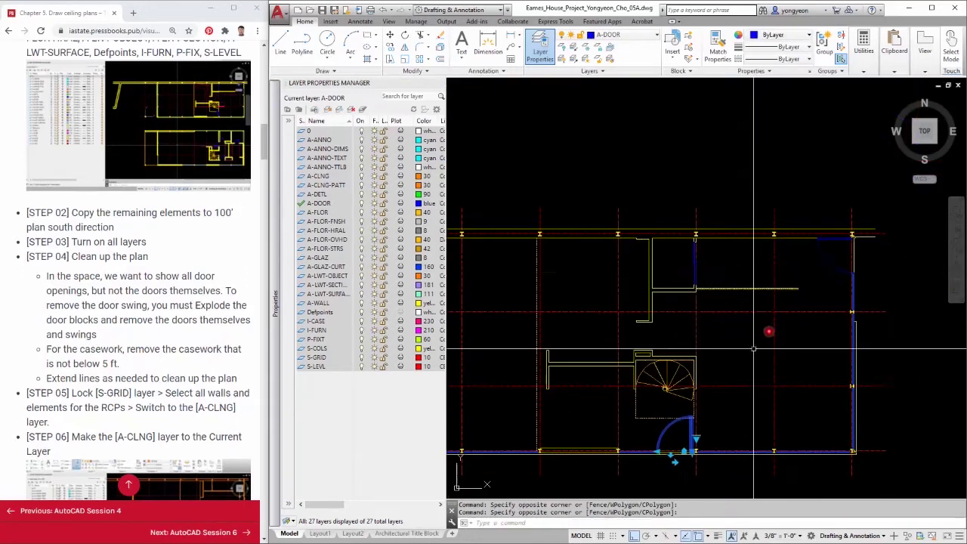
{"action": "scroll", "coordinate": [822, 185], "scroll_direction": "down", "scroll_amount": 3}
{"action": "key", "text": "Delete"}
Step: Draw a line across the door opening of the upper middle room in the lower copied plan
{"action": "scroll", "coordinate": [778, 427], "scroll_direction": "up", "scroll_amount": 2}
{"action": "mouse_move", "coordinate": [779, 423]}
{"action": "middle_mouse_down"}
{"action": "mouse_move", "coordinate": [766, 520]}
{"action": "mouse_move", "coordinate": [710, 356]}
{"action": "middle_mouse_up"}
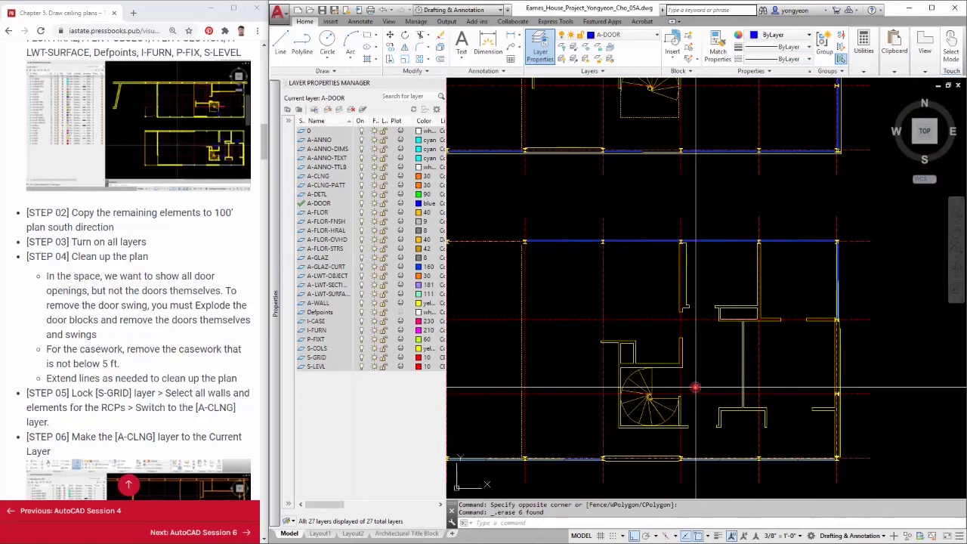
{"action": "scroll", "coordinate": [708, 333], "scroll_direction": "up", "scroll_amount": 6}
{"action": "type", "text": "l"}
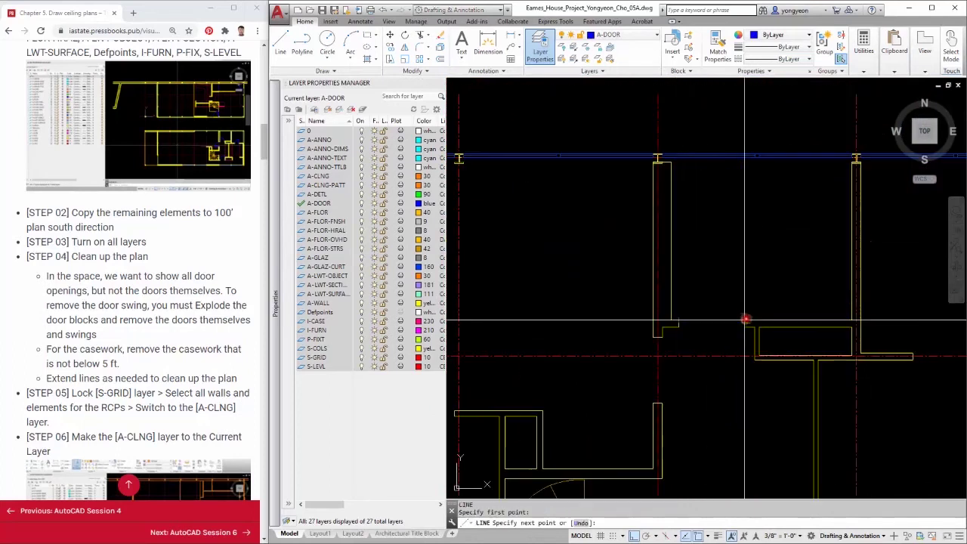
{"action": "key", "text": "Return"}
{"action": "left_click", "coordinate": [746, 317]}
{"action": "left_click", "coordinate": [577, 318]}
{"action": "key", "text": "Return"}
Step: Draw two parallel lines across the door opening of the northeast room in the lower copied plan
{"action": "scroll", "coordinate": [576, 318], "scroll_direction": "down", "scroll_amount": 5}
{"action": "scroll", "coordinate": [786, 340], "scroll_direction": "up", "scroll_amount": 3}
{"action": "key", "text": "Return"}
{"action": "left_click", "coordinate": [699, 317]}
{"action": "left_click", "coordinate": [802, 316]}
{"action": "key", "text": "Return"}
{"action": "left_click", "coordinate": [803, 327]}
{"action": "left_click", "coordinate": [699, 328]}
{"action": "key", "text": "Return"}
Step: Draw lines across the door opening just east of the spiral stair in the lower copied plan
{"action": "scroll", "coordinate": [707, 363], "scroll_direction": "down", "scroll_amount": 2}
{"action": "middle_click_drag", "start_coordinate": [712, 399], "coordinate": [849, 218]}
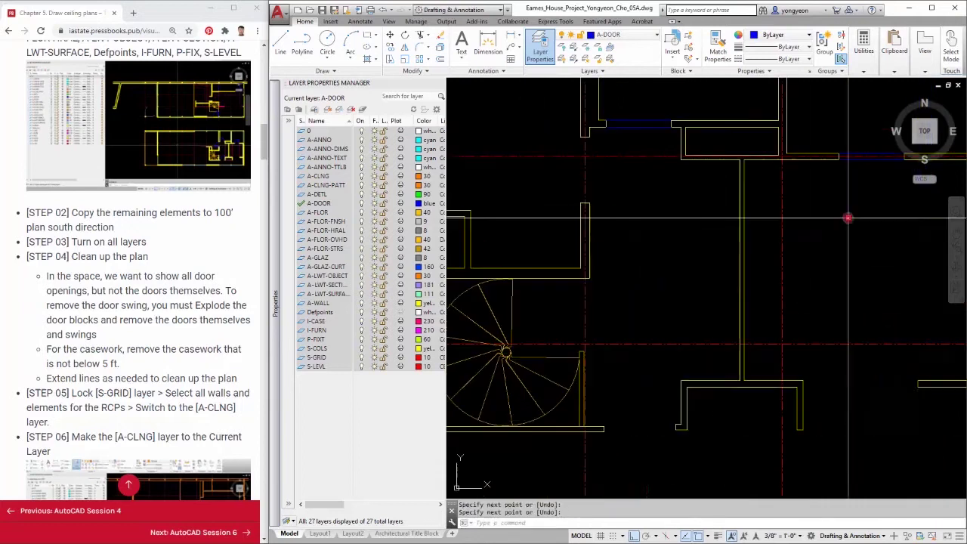
{"action": "key", "text": "Return"}
{"action": "left_click", "coordinate": [604, 427]}
{"action": "left_click", "coordinate": [604, 431]}
{"action": "scroll", "coordinate": [603, 445], "scroll_direction": "up", "scroll_amount": 3}
{"action": "key", "text": "Escape"}
{"action": "scroll", "coordinate": [774, 306], "scroll_direction": "down", "scroll_amount": 3}
Step: Draw two parallel vertical lines across the door opening north of the spiral stair in the lower copied plan
{"action": "middle_click_drag", "start_coordinate": [851, 322], "coordinate": [830, 482]}
{"action": "key", "text": "Return"}
{"action": "left_click", "coordinate": [690, 256]}
{"action": "left_click", "coordinate": [690, 191]}
{"action": "key", "text": "Return"}
{"action": "key", "text": "Return"}
{"action": "left_click", "coordinate": [699, 191]}
{"action": "left_click", "coordinate": [699, 256]}
{"action": "key", "text": "Return"}
Step: Draw lines across the south exterior door opening below the spiral stair in the upper copied plan
{"action": "scroll", "coordinate": [734, 281], "scroll_direction": "down", "scroll_amount": 2}
{"action": "scroll", "coordinate": [735, 281], "scroll_direction": "down", "scroll_amount": 3}
{"action": "scroll", "coordinate": [756, 288], "scroll_direction": "up", "scroll_amount": 4}
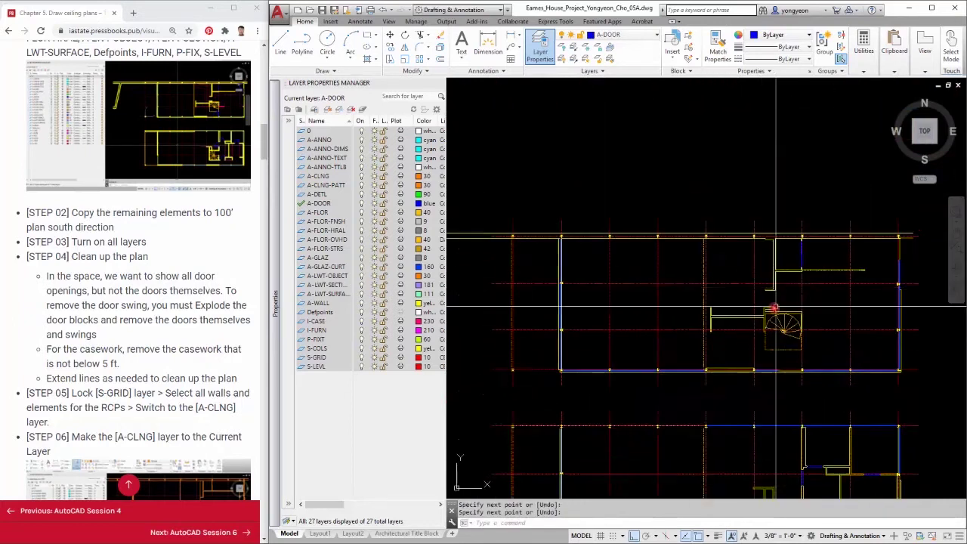
{"action": "scroll", "coordinate": [781, 291], "scroll_direction": "down", "scroll_amount": 2}
{"action": "scroll", "coordinate": [781, 291], "scroll_direction": "up", "scroll_amount": 5}
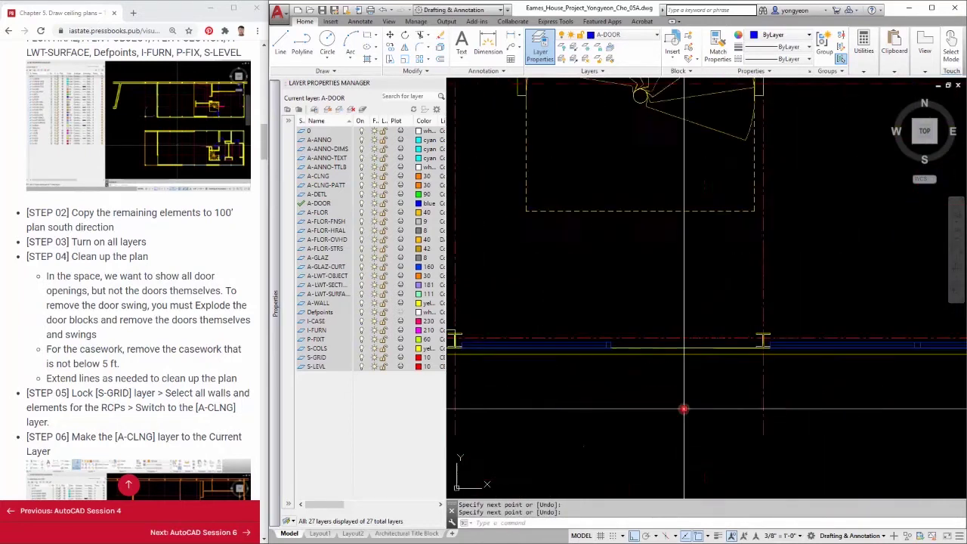
{"action": "scroll", "coordinate": [647, 368], "scroll_direction": "up", "scroll_amount": 5}
{"action": "key", "text": "Return"}
{"action": "left_click", "coordinate": [616, 375]}
{"action": "scroll", "coordinate": [615, 327], "scroll_direction": "down", "scroll_amount": 4}
{"action": "left_click", "coordinate": [761, 332]}
{"action": "scroll", "coordinate": [759, 332], "scroll_direction": "up", "scroll_amount": 5}
{"action": "left_click", "coordinate": [781, 337]}
{"action": "left_click", "coordinate": [781, 414]}
{"action": "key", "text": "Return"}
Step: Draw lines across the exterior door opening at the northeast corner of the upper copied plan
{"action": "scroll", "coordinate": [722, 412], "scroll_direction": "down", "scroll_amount": 8}
{"action": "middle_click_drag", "start_coordinate": [915, 276], "coordinate": [717, 295]}
{"action": "scroll", "coordinate": [756, 280], "scroll_direction": "up", "scroll_amount": 4}
{"action": "key", "text": "Return"}
{"action": "middle_click_drag", "start_coordinate": [798, 92], "coordinate": [781, 240]}
{"action": "left_click", "coordinate": [780, 161]}
{"action": "scroll", "coordinate": [766, 385], "scroll_direction": "up", "scroll_amount": 5}
{"action": "left_click", "coordinate": [798, 391]}
{"action": "left_click", "coordinate": [843, 391]}
{"action": "scroll", "coordinate": [841, 383], "scroll_direction": "down", "scroll_amount": 4}
{"action": "middle_click_drag", "start_coordinate": [847, 184], "coordinate": [751, 356]}
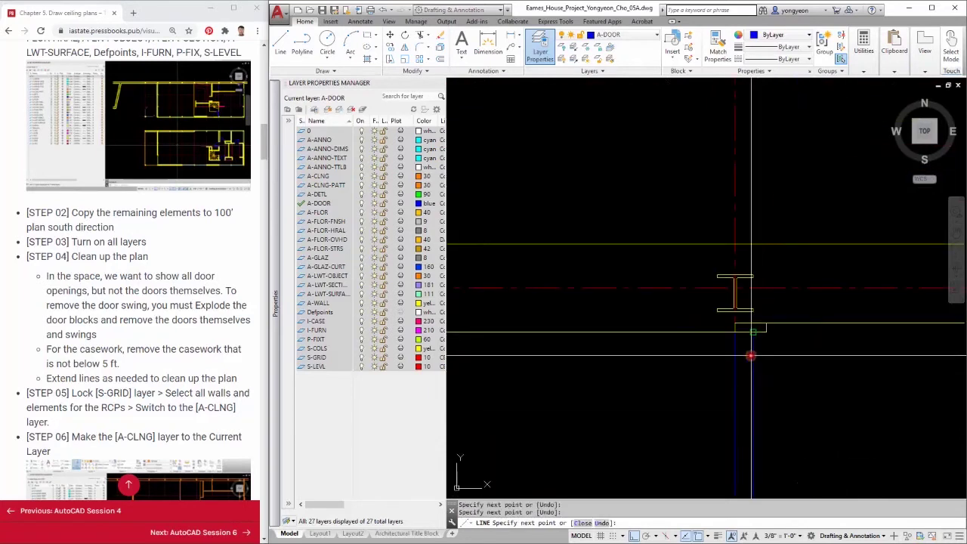
{"action": "key", "text": "Return"}
Step: Lock the S-GRID layer
{"action": "scroll", "coordinate": [799, 391], "scroll_direction": "down", "scroll_amount": 10}
{"action": "middle_click_drag", "start_coordinate": [786, 400], "coordinate": [905, 233]}
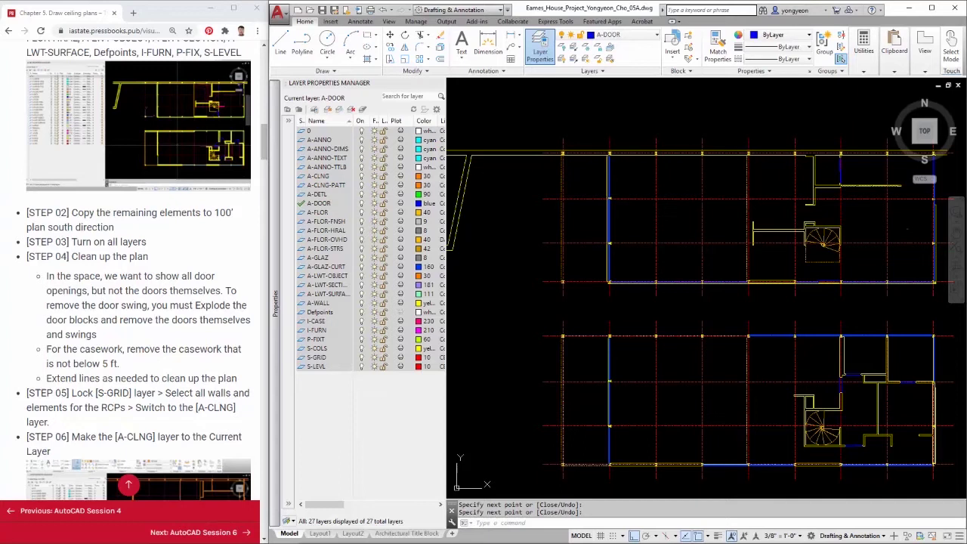
{"action": "left_click", "coordinate": [320, 330]}
{"action": "left_click", "coordinate": [384, 358]}
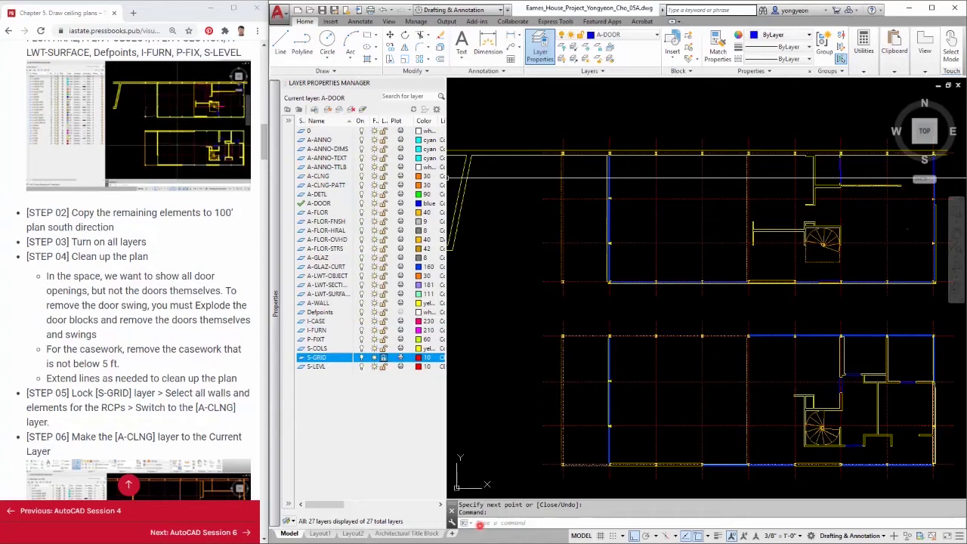
{"action": "left_click", "coordinate": [479, 522]}
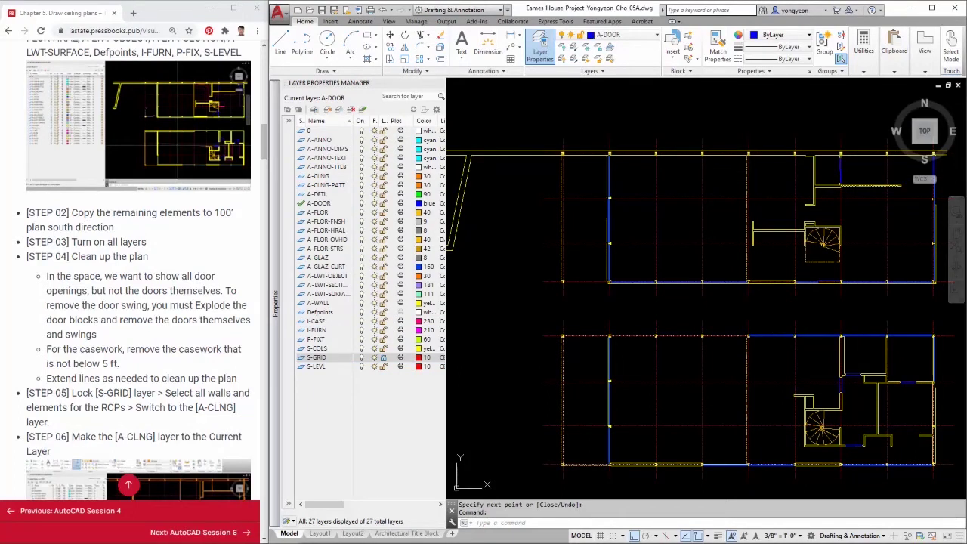
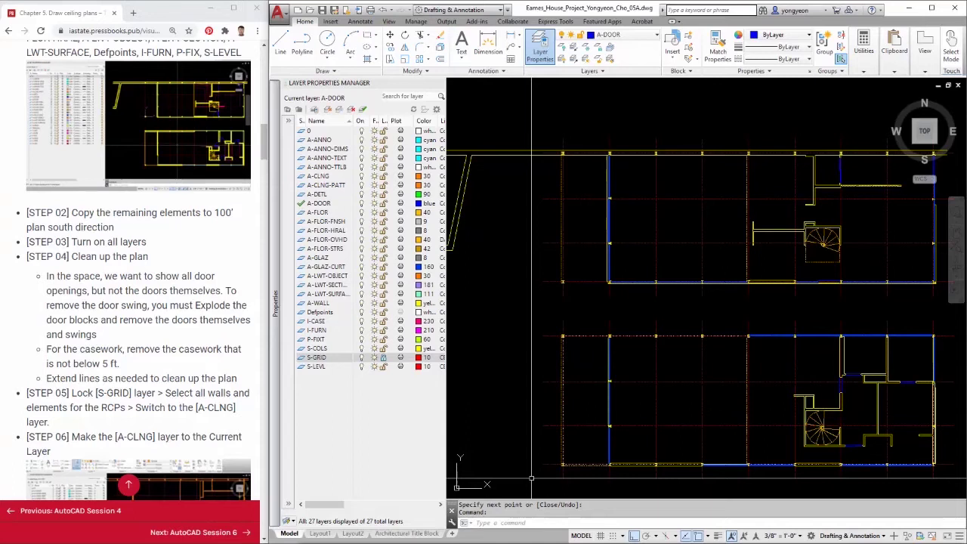
Step: Select everything in both copied plans and move the unlocked objects to the A-CLNG layer
{"action": "scroll", "coordinate": [498, 261], "scroll_direction": "down", "scroll_amount": 3}
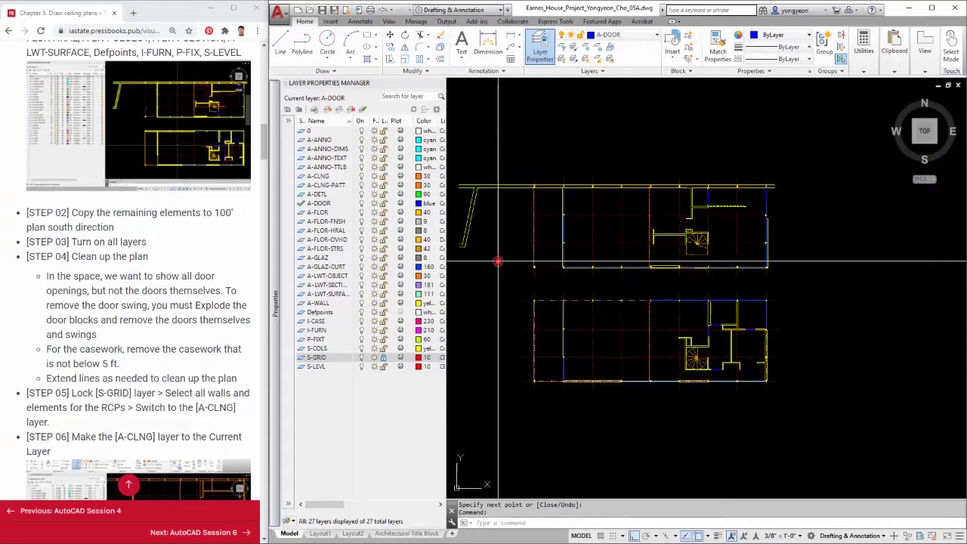
{"action": "middle_click_drag", "start_coordinate": [498, 261], "coordinate": [527, 279]}
{"action": "left_click", "coordinate": [471, 178]}
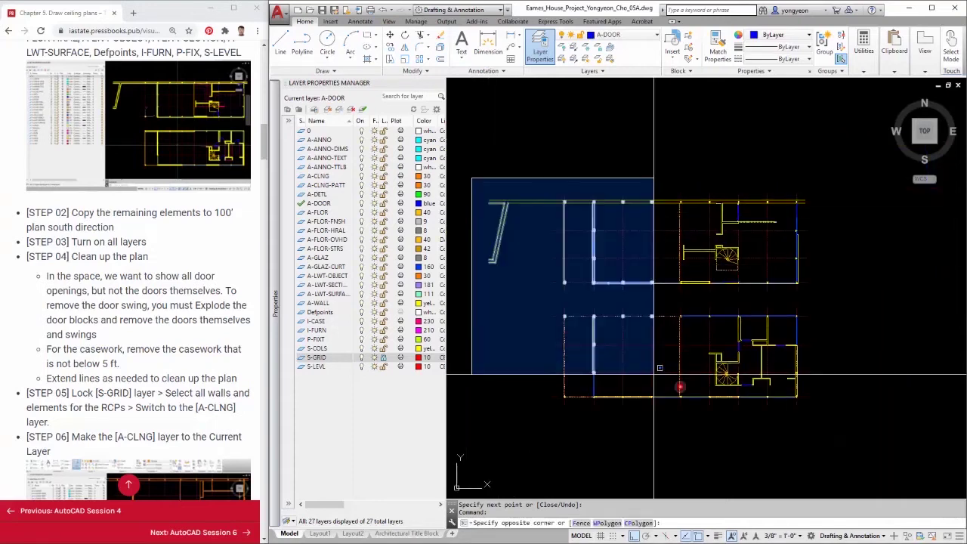
{"action": "left_click", "coordinate": [870, 425]}
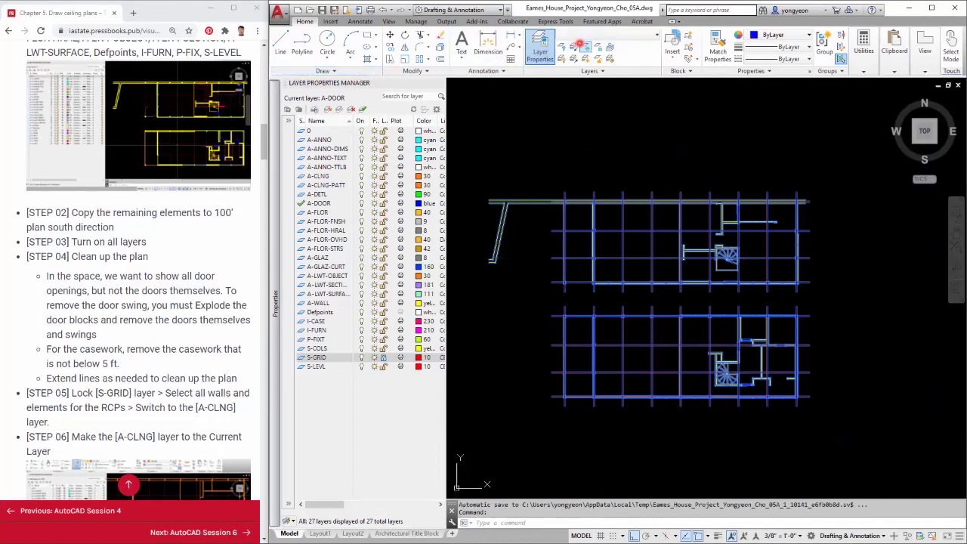
{"action": "left_click", "coordinate": [595, 35]}
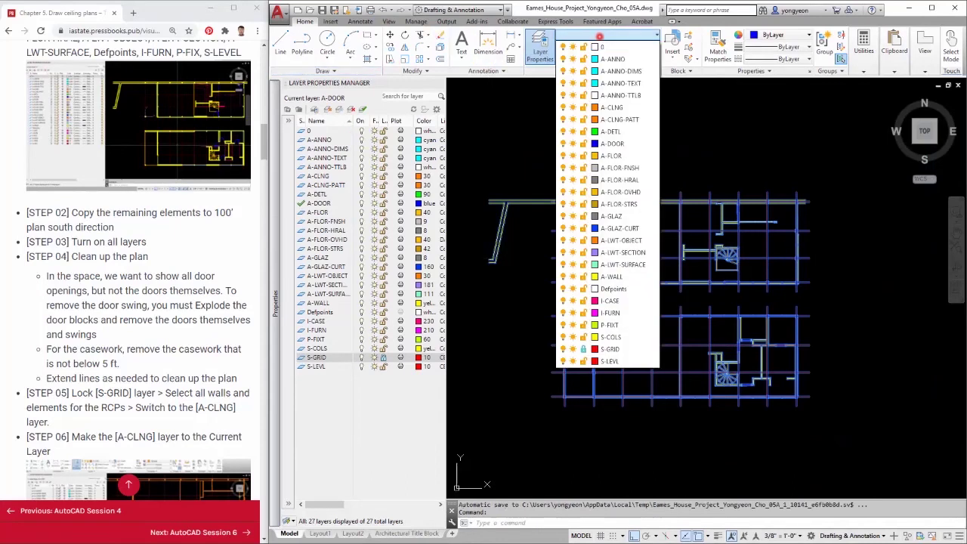
{"action": "left_click", "coordinate": [612, 107]}
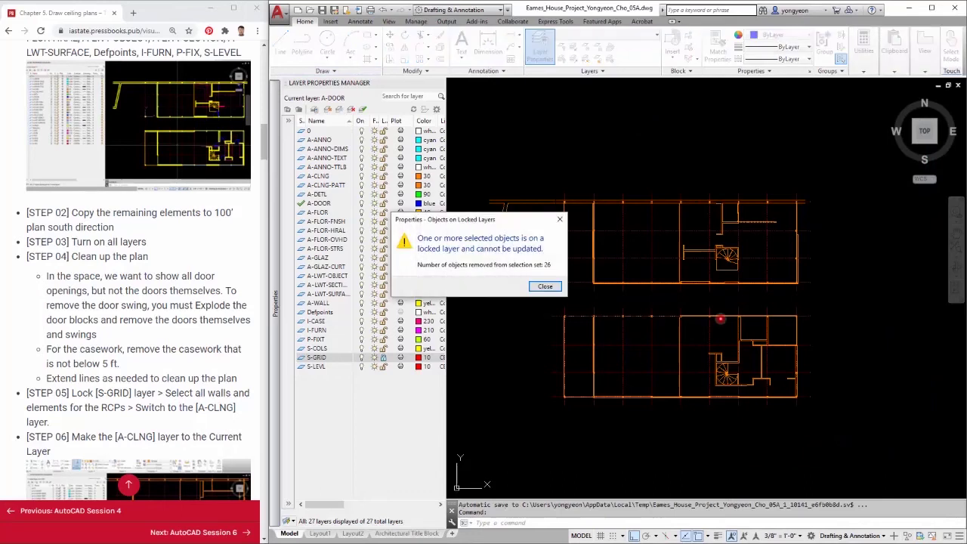
{"action": "left_click", "coordinate": [545, 286]}
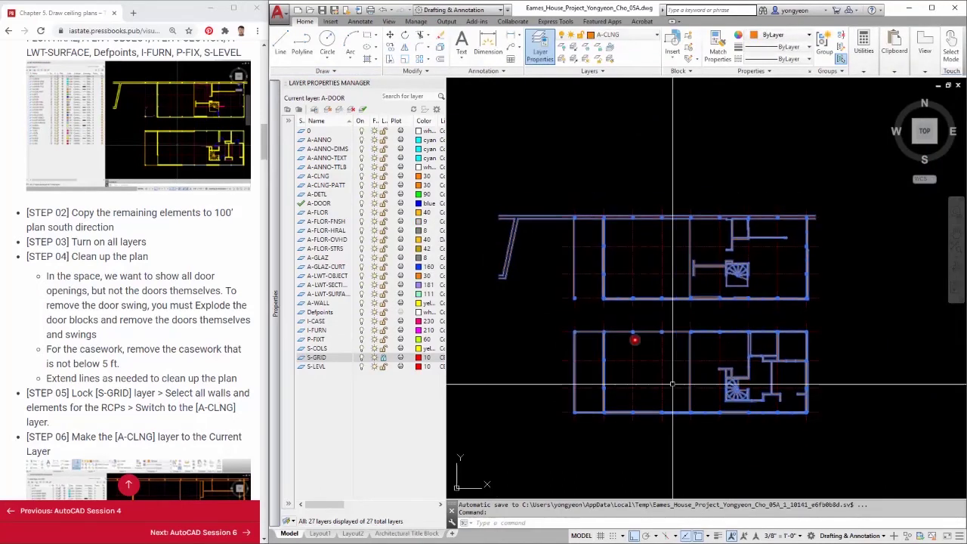
Step: Clear the selection and make A-CLNG the current layer
{"action": "key", "text": "Escape"}
{"action": "key", "text": "Escape"}
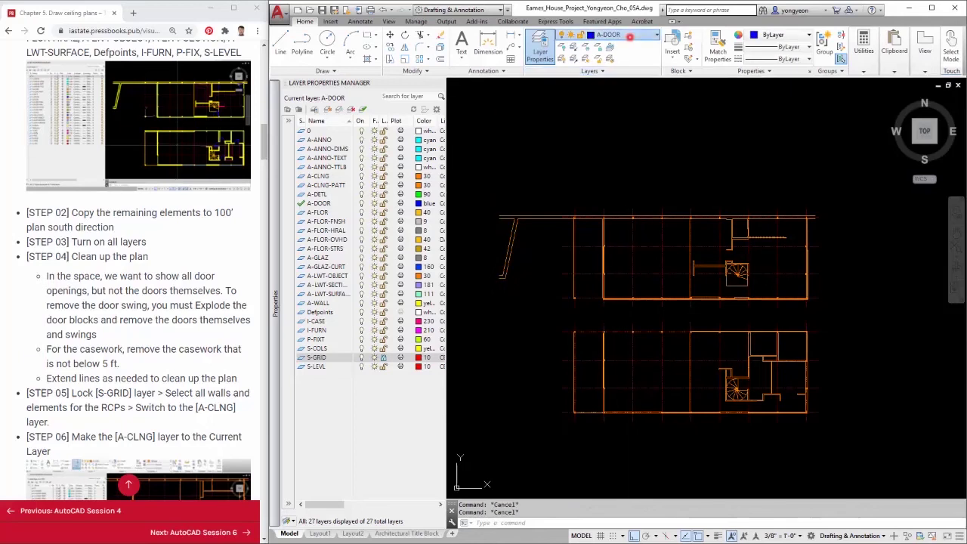
{"action": "left_click", "coordinate": [626, 36]}
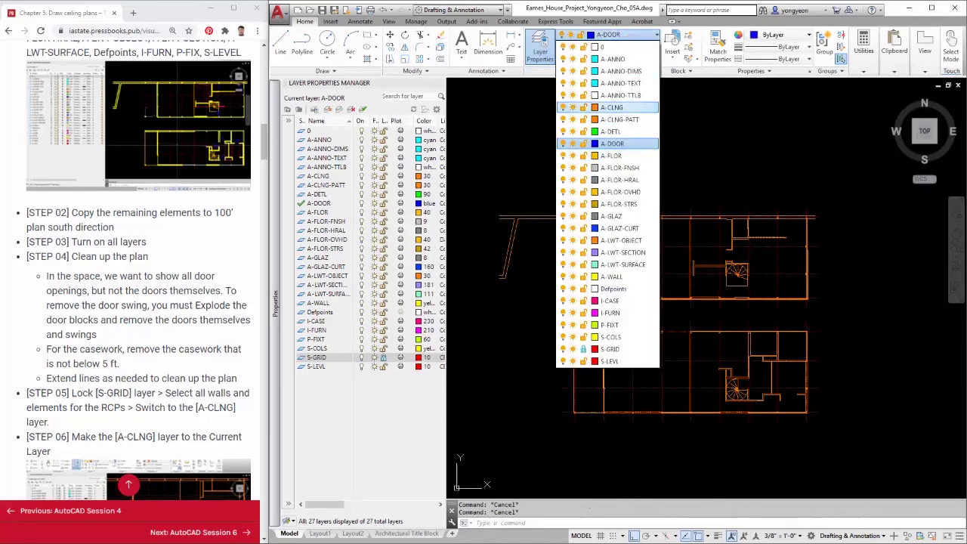
{"action": "left_click", "coordinate": [613, 108]}
{"action": "scroll", "coordinate": [119, 427], "scroll_direction": "down", "scroll_amount": 3}
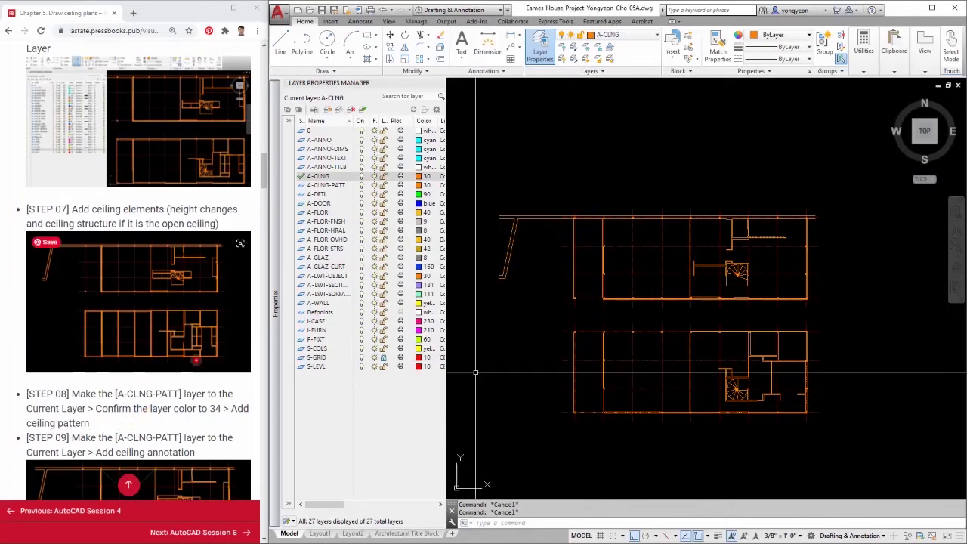
{"action": "scroll", "coordinate": [103, 350], "scroll_direction": "up", "scroll_amount": 1}
{"action": "scroll", "coordinate": [98, 365], "scroll_direction": "down", "scroll_amount": 1}
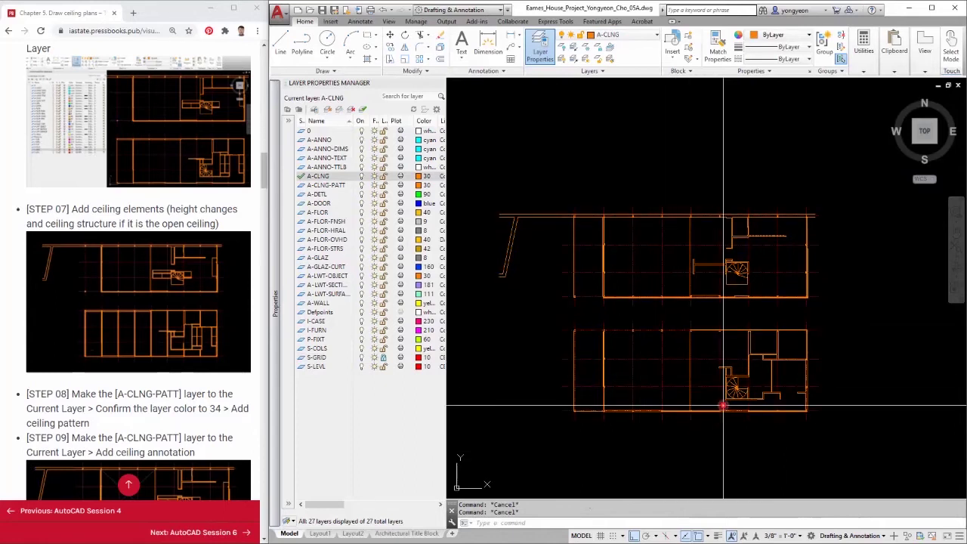
Step: Erase the spiral stair treads and center post from the lower copied plan
{"action": "scroll", "coordinate": [730, 407], "scroll_direction": "up", "scroll_amount": 4}
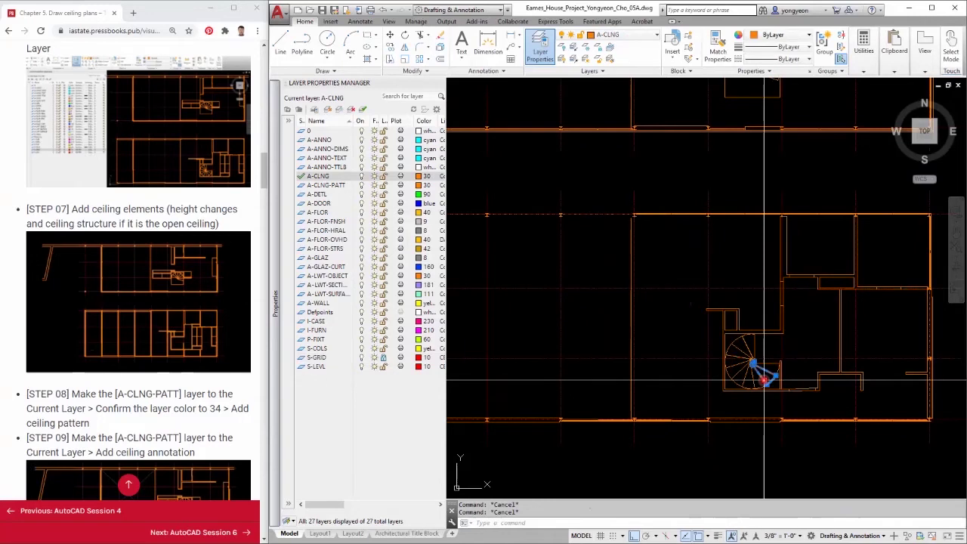
{"action": "scroll", "coordinate": [764, 381], "scroll_direction": "up", "scroll_amount": 6}
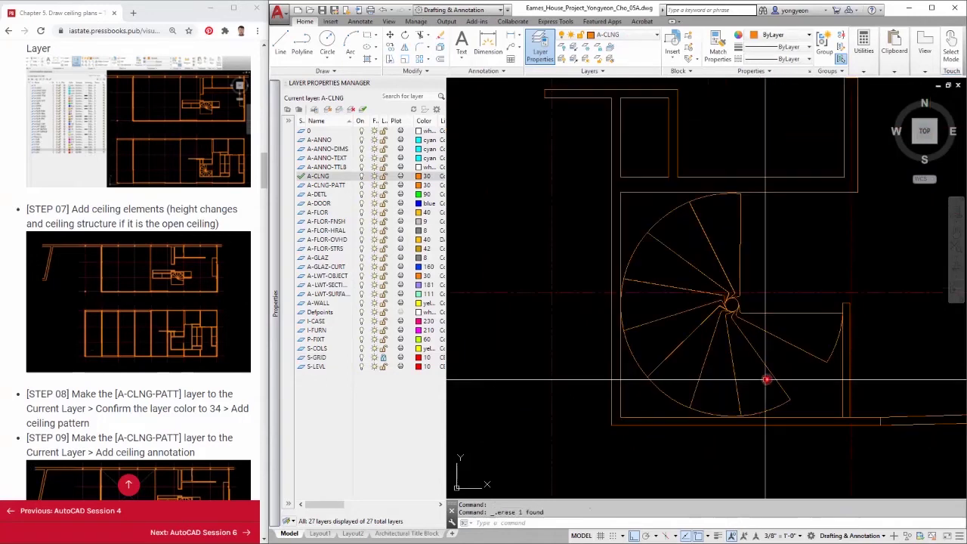
{"action": "left_click", "coordinate": [786, 369]}
{"action": "left_click", "coordinate": [685, 357]}
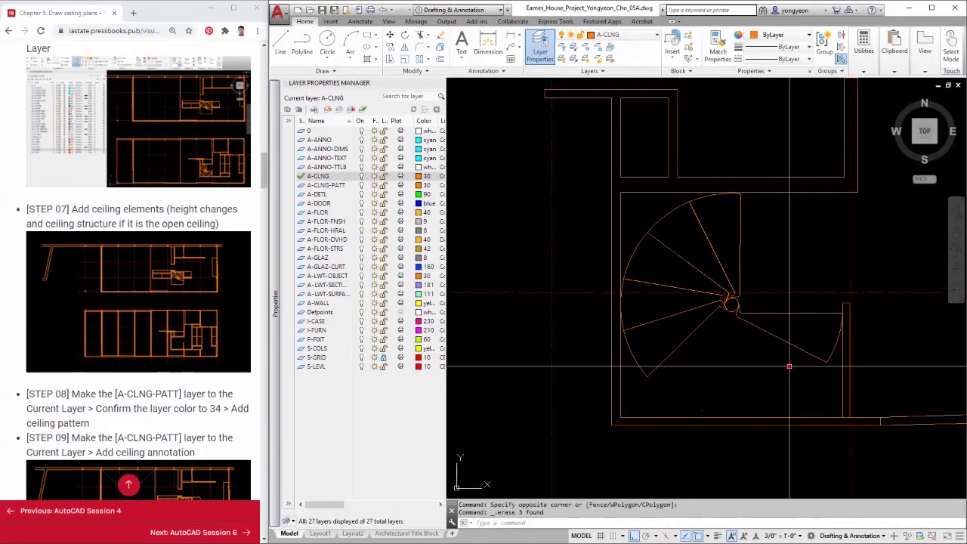
{"action": "left_click", "coordinate": [790, 367]}
{"action": "left_click", "coordinate": [712, 300]}
{"action": "key", "text": "Return"}
{"action": "scroll", "coordinate": [454, 302], "scroll_direction": "down", "scroll_amount": 5}
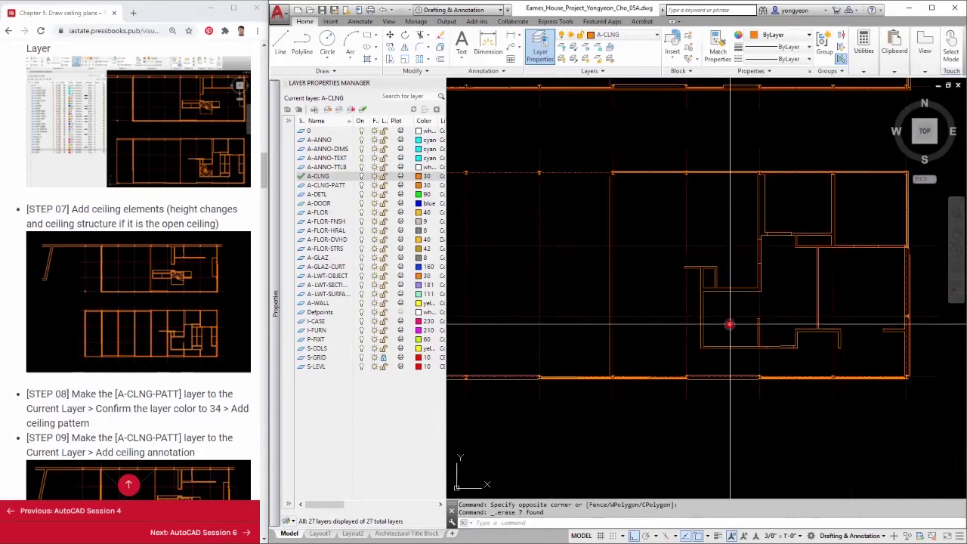
{"action": "scroll", "coordinate": [144, 378], "scroll_direction": "down", "scroll_amount": 2}
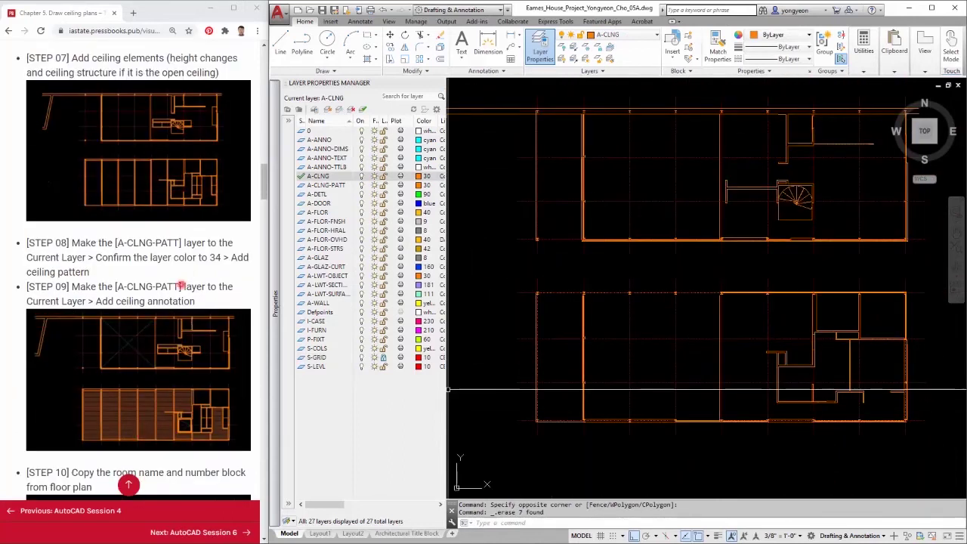
{"action": "middle_click_drag", "start_coordinate": [648, 441], "coordinate": [669, 440]}
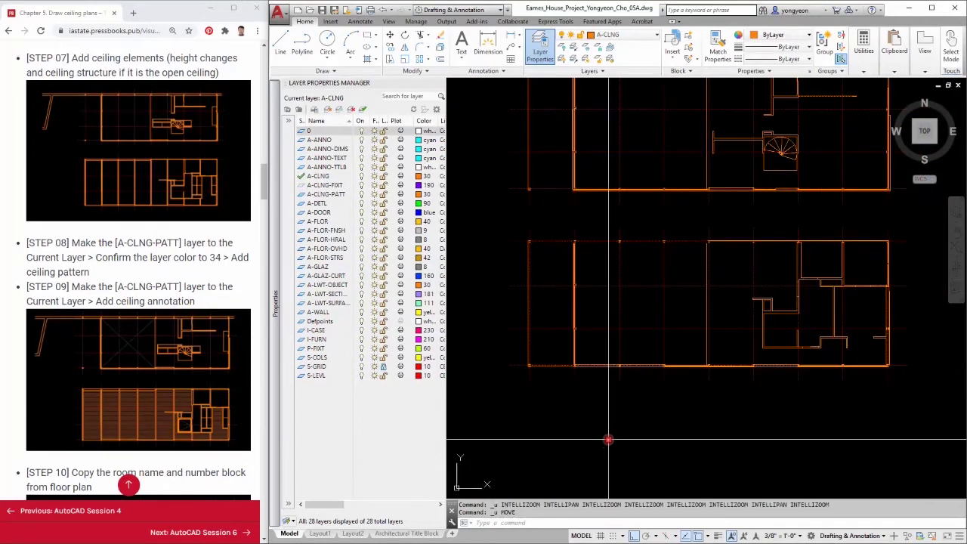
{"action": "middle_click_drag", "start_coordinate": [608, 437], "coordinate": [615, 436]}
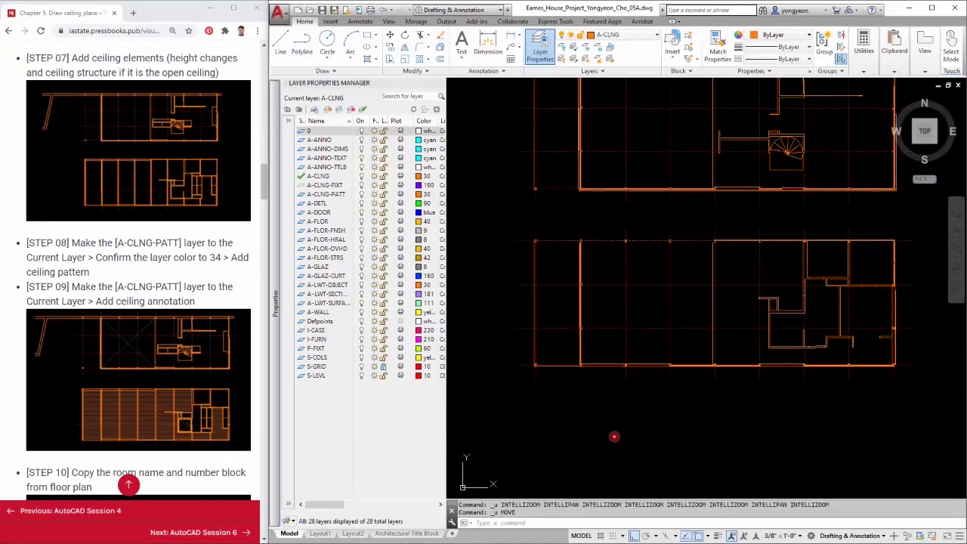
{"action": "left_click", "coordinate": [637, 36]}
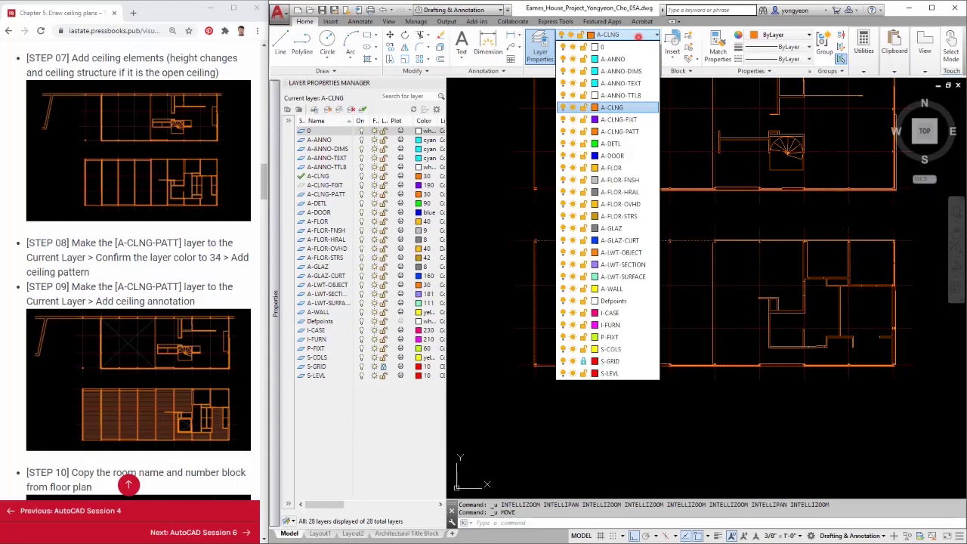
{"action": "left_click", "coordinate": [621, 131]}
{"action": "left_click", "coordinate": [639, 35]}
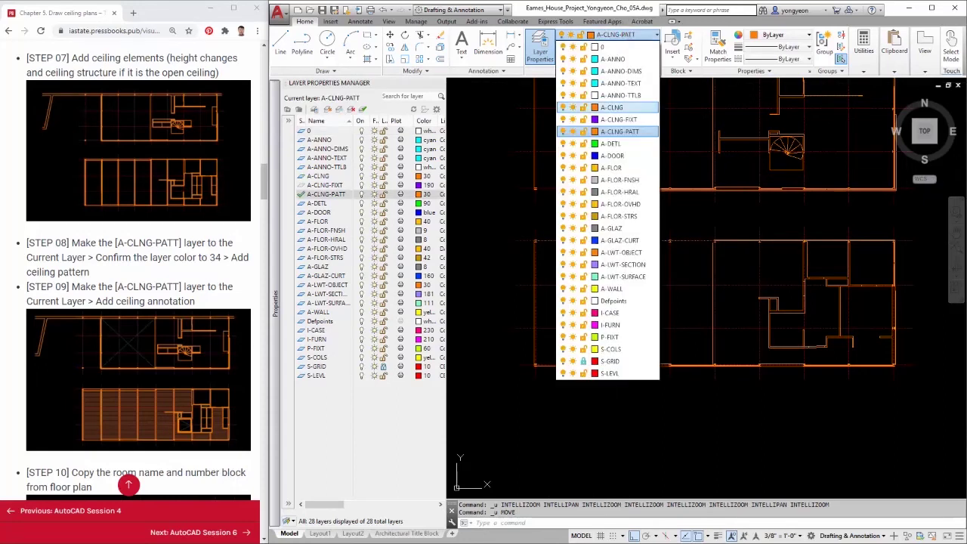
{"action": "left_click", "coordinate": [616, 107]}
Step: Draw two vertical beam lines from the north column's flange corners to the south column along the west glazed wall of the lower copied plan
{"action": "type", "text": "l"}
{"action": "key", "text": "Return"}
{"action": "scroll", "coordinate": [575, 240], "scroll_direction": "up", "scroll_amount": 8}
{"action": "left_click", "coordinate": [633, 278]}
{"action": "scroll", "coordinate": [641, 276], "scroll_direction": "down", "scroll_amount": 8}
{"action": "scroll", "coordinate": [642, 400], "scroll_direction": "up", "scroll_amount": 10}
{"action": "left_click", "coordinate": [619, 347]}
{"action": "key", "text": "Return"}
{"action": "scroll", "coordinate": [619, 346], "scroll_direction": "down", "scroll_amount": 8}
{"action": "scroll", "coordinate": [662, 390], "scroll_direction": "up", "scroll_amount": 8}
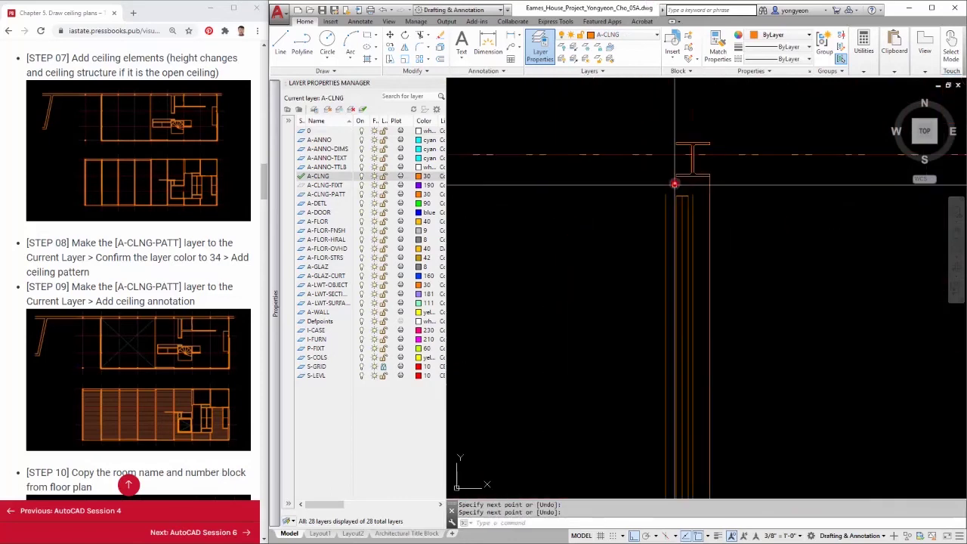
{"action": "key", "text": "Return"}
{"action": "left_click", "coordinate": [676, 178]}
{"action": "scroll", "coordinate": [677, 177], "scroll_direction": "down", "scroll_amount": 8}
{"action": "scroll", "coordinate": [679, 482], "scroll_direction": "up", "scroll_amount": 8}
{"action": "left_click", "coordinate": [661, 475]}
{"action": "key", "text": "Return"}
Step: Draw ceiling edge lines starting at the southwest corner column of the lower copied plan
{"action": "scroll", "coordinate": [673, 471], "scroll_direction": "down", "scroll_amount": 10}
{"action": "key", "text": "Return"}
{"action": "scroll", "coordinate": [784, 395], "scroll_direction": "up", "scroll_amount": 5}
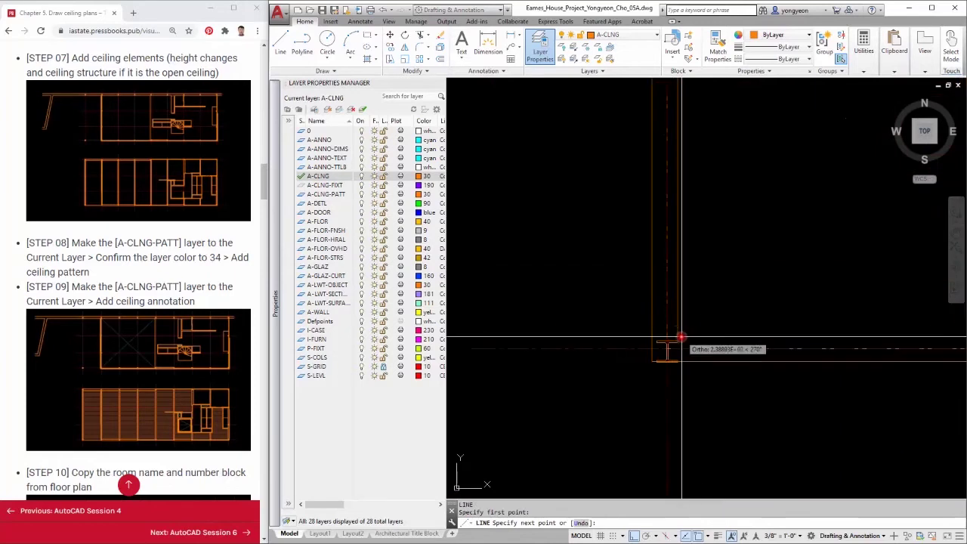
{"action": "scroll", "coordinate": [662, 393], "scroll_direction": "down", "scroll_amount": 3}
{"action": "scroll", "coordinate": [675, 411], "scroll_direction": "up", "scroll_amount": 4}
{"action": "left_click", "coordinate": [668, 350]}
{"action": "left_click", "coordinate": [668, 351]}
{"action": "scroll", "coordinate": [669, 353], "scroll_direction": "down", "scroll_amount": 10}
{"action": "scroll", "coordinate": [883, 363], "scroll_direction": "up", "scroll_amount": 10}
{"action": "left_click", "coordinate": [673, 406]}
{"action": "scroll", "coordinate": [673, 408], "scroll_direction": "down", "scroll_amount": 10}
{"action": "scroll", "coordinate": [673, 446], "scroll_direction": "up", "scroll_amount": 7}
{"action": "scroll", "coordinate": [674, 433], "scroll_direction": "up", "scroll_amount": 3}
{"action": "left_click", "coordinate": [670, 431]}
{"action": "key", "text": "Escape"}
{"action": "scroll", "coordinate": [669, 432], "scroll_direction": "down", "scroll_amount": 6}
{"action": "middle_click_drag", "start_coordinate": [585, 328], "coordinate": [832, 339]}
{"action": "middle_click_drag", "start_coordinate": [483, 279], "coordinate": [631, 290]}
{"action": "scroll", "coordinate": [519, 278], "scroll_direction": "up", "scroll_amount": 8}
{"action": "scroll", "coordinate": [678, 262], "scroll_direction": "down", "scroll_amount": 3}
{"action": "key", "text": "Escape"}
{"action": "left_click", "coordinate": [660, 249]}
{"action": "left_click", "coordinate": [672, 259]}
{"action": "type", "text": "c"}
{"action": "key", "text": "Return"}
{"action": "scroll", "coordinate": [665, 233], "scroll_direction": "up", "scroll_amount": 8}
{"action": "left_click", "coordinate": [627, 231]}
{"action": "key", "text": "Escape"}
Step: Copy the pair of vertical beam lines from their column's flange corner to the matching corner of a column further east
{"action": "left_click", "coordinate": [633, 245]}
{"action": "left_click", "coordinate": [626, 247]}
{"action": "left_click", "coordinate": [713, 254]}
{"action": "left_click", "coordinate": [698, 255]}
{"action": "type", "text": "co"}
{"action": "key", "text": "Return"}
{"action": "left_click", "coordinate": [627, 232]}
{"action": "scroll", "coordinate": [627, 231], "scroll_direction": "down", "scroll_amount": 8}
{"action": "scroll", "coordinate": [787, 240], "scroll_direction": "up", "scroll_amount": 7}
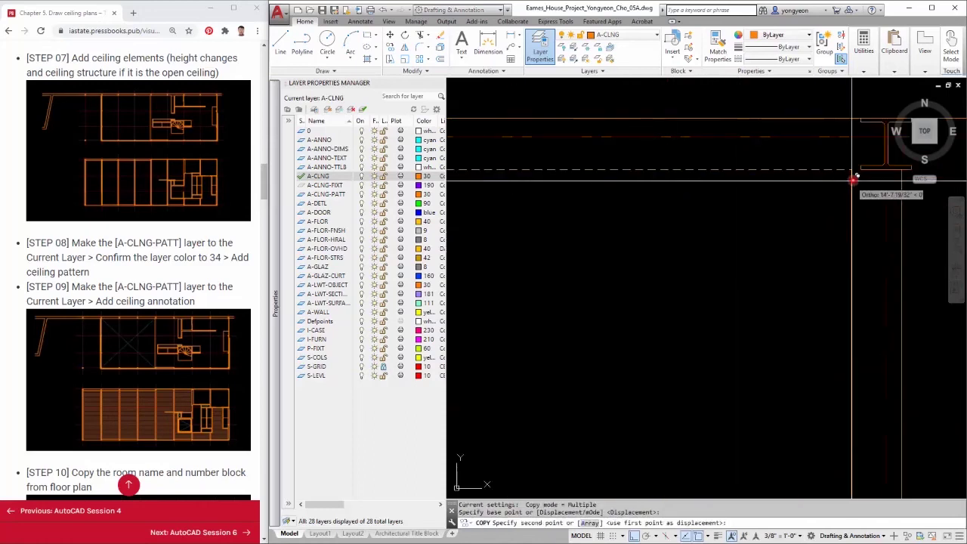
{"action": "left_click", "coordinate": [859, 170]}
{"action": "scroll", "coordinate": [859, 171], "scroll_direction": "down", "scroll_amount": 7}
Step: Place four more copies of the beam lines at successive columns eastward across the lower ceiling plan
{"action": "middle_click_drag", "start_coordinate": [859, 171], "coordinate": [709, 212]}
{"action": "middle_click_drag", "start_coordinate": [800, 228], "coordinate": [654, 245]}
{"action": "scroll", "coordinate": [710, 240], "scroll_direction": "up", "scroll_amount": 5}
{"action": "left_click", "coordinate": [712, 240]}
{"action": "scroll", "coordinate": [712, 241], "scroll_direction": "down", "scroll_amount": 4}
{"action": "middle_click_drag", "start_coordinate": [873, 288], "coordinate": [816, 289]}
{"action": "scroll", "coordinate": [756, 219], "scroll_direction": "up", "scroll_amount": 6}
{"action": "left_click", "coordinate": [767, 188]}
{"action": "scroll", "coordinate": [767, 197], "scroll_direction": "down", "scroll_amount": 9}
{"action": "scroll", "coordinate": [572, 210], "scroll_direction": "up", "scroll_amount": 6}
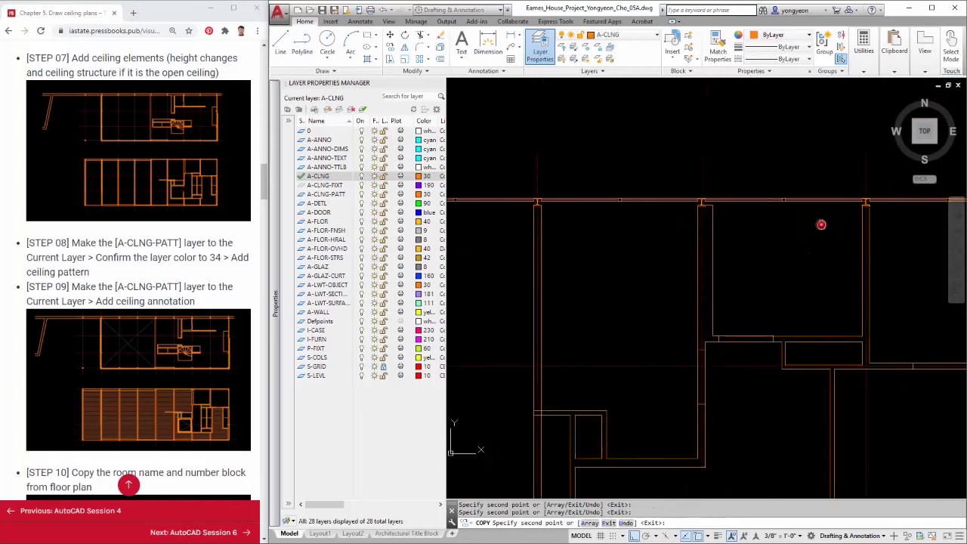
{"action": "left_click", "coordinate": [725, 239]}
{"action": "scroll", "coordinate": [726, 241], "scroll_direction": "down", "scroll_amount": 8}
{"action": "middle_click_drag", "start_coordinate": [837, 278], "coordinate": [617, 279]}
{"action": "scroll", "coordinate": [659, 238], "scroll_direction": "up", "scroll_amount": 8}
{"action": "left_click", "coordinate": [656, 235]}
{"action": "scroll", "coordinate": [657, 235], "scroll_direction": "down", "scroll_amount": 9}
{"action": "middle_click_drag", "start_coordinate": [753, 276], "coordinate": [817, 199]}
{"action": "scroll", "coordinate": [817, 199], "scroll_direction": "down", "scroll_amount": 4}
{"action": "key", "text": "Escape"}
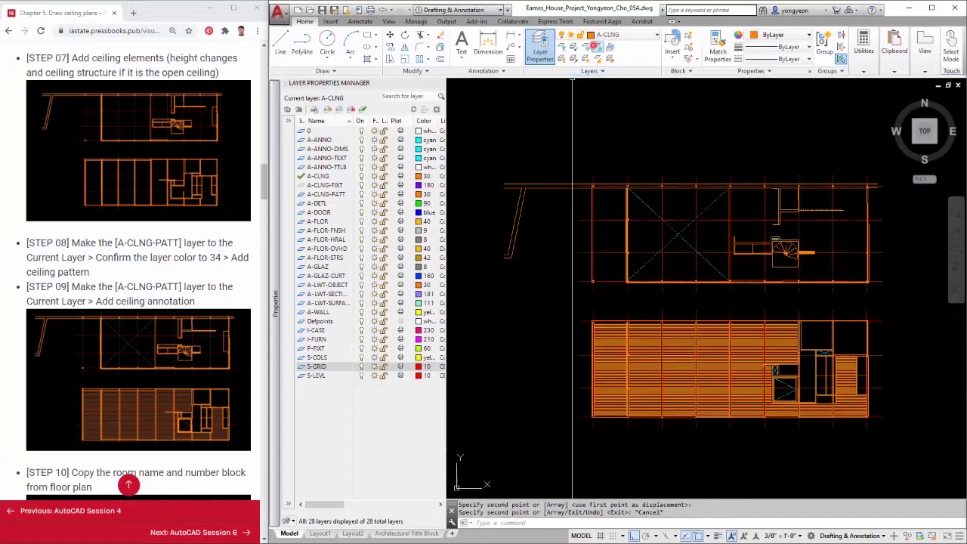
Step: Make A-CLNG-PATT the current layer
{"action": "left_click", "coordinate": [600, 35]}
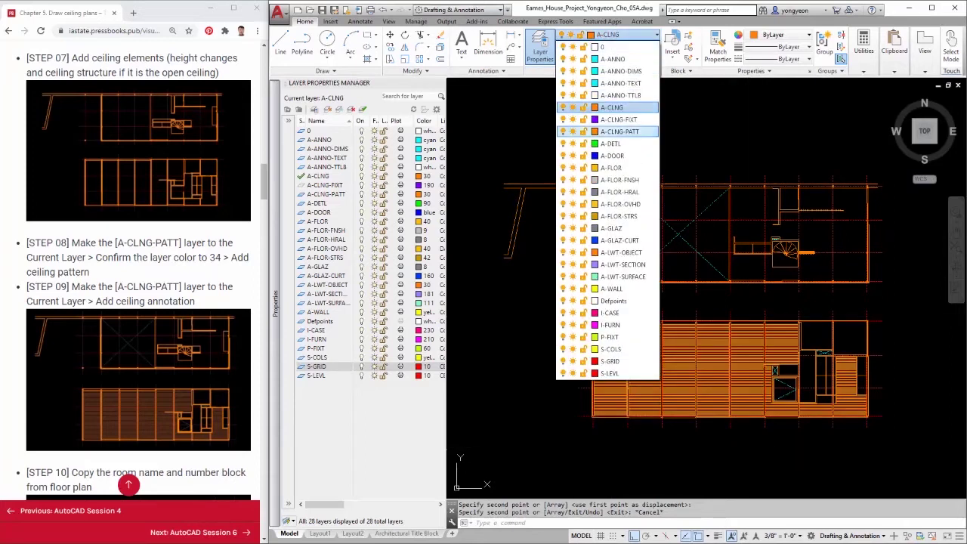
{"action": "left_click", "coordinate": [620, 131]}
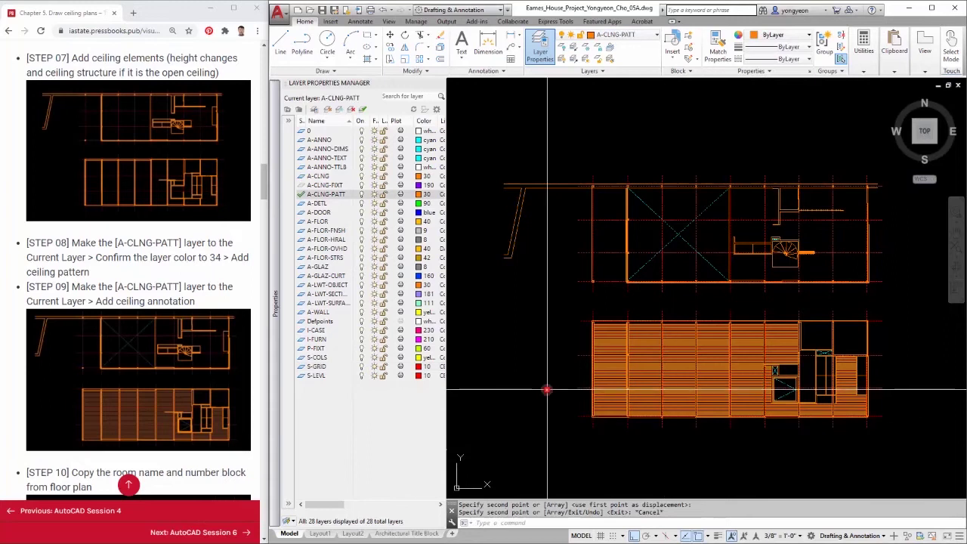
Step: Copy the room name and number block and the OPEN TO BELOW text from the floor plans to the matching position on the ceiling plans
{"action": "scroll", "coordinate": [554, 402], "scroll_direction": "down", "scroll_amount": 5}
{"action": "scroll", "coordinate": [587, 338], "scroll_direction": "up", "scroll_amount": 4}
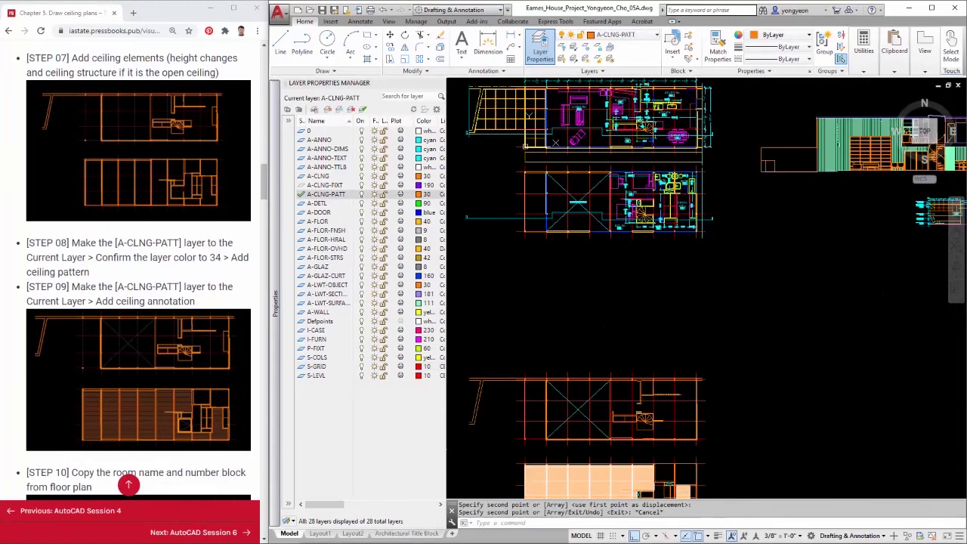
{"action": "scroll", "coordinate": [602, 191], "scroll_direction": "up", "scroll_amount": 6}
{"action": "left_click", "coordinate": [537, 238]}
{"action": "middle_click_drag", "start_coordinate": [537, 239], "coordinate": [630, 306]}
{"action": "left_click", "coordinate": [814, 265]}
{"action": "scroll", "coordinate": [792, 306], "scroll_direction": "down", "scroll_amount": 2}
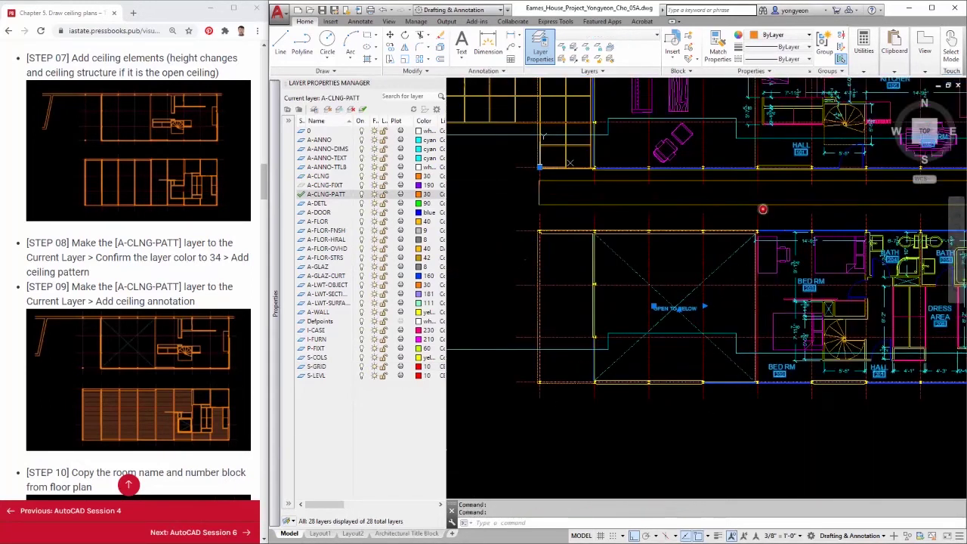
{"action": "scroll", "coordinate": [764, 209], "scroll_direction": "down", "scroll_amount": 2}
{"action": "middle_click_drag", "start_coordinate": [763, 210], "coordinate": [754, 248]}
{"action": "type", "text": "co"}
{"action": "key", "text": "Return"}
{"action": "left_click", "coordinate": [599, 361]}
{"action": "scroll", "coordinate": [599, 361], "scroll_direction": "down", "scroll_amount": 6}
{"action": "middle_click_drag", "start_coordinate": [594, 448], "coordinate": [594, 407]}
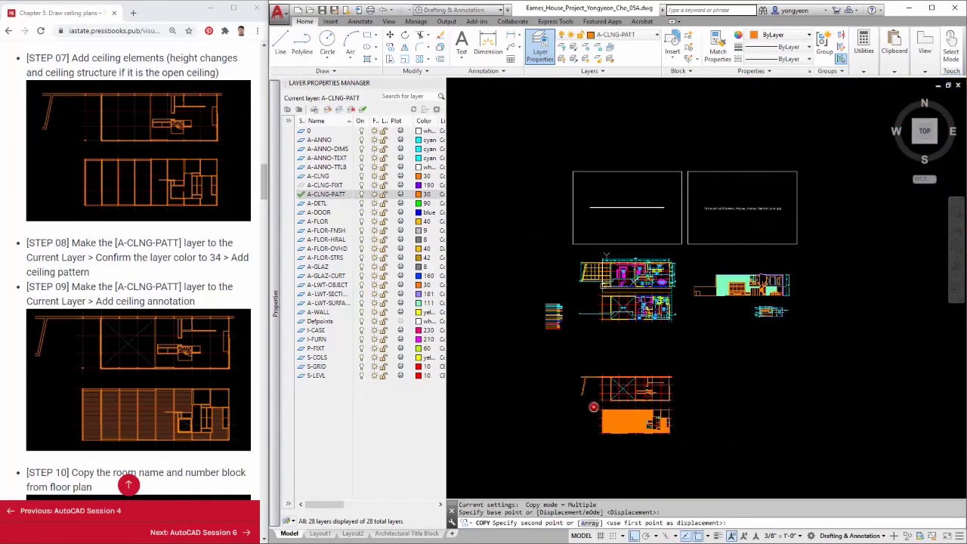
{"action": "scroll", "coordinate": [595, 418], "scroll_direction": "up", "scroll_amount": 6}
{"action": "left_click", "coordinate": [610, 477]}
{"action": "key", "text": "Escape"}
{"action": "key", "text": "Escape"}
{"action": "key", "text": "Escape"}
Step: Erase the copied OPEN TO BELOW text from the lower ceiling plan
{"action": "left_click", "coordinate": [715, 431]}
{"action": "key", "text": "Delete"}
{"action": "middle_click_drag", "start_coordinate": [622, 486], "coordinate": [607, 464]}
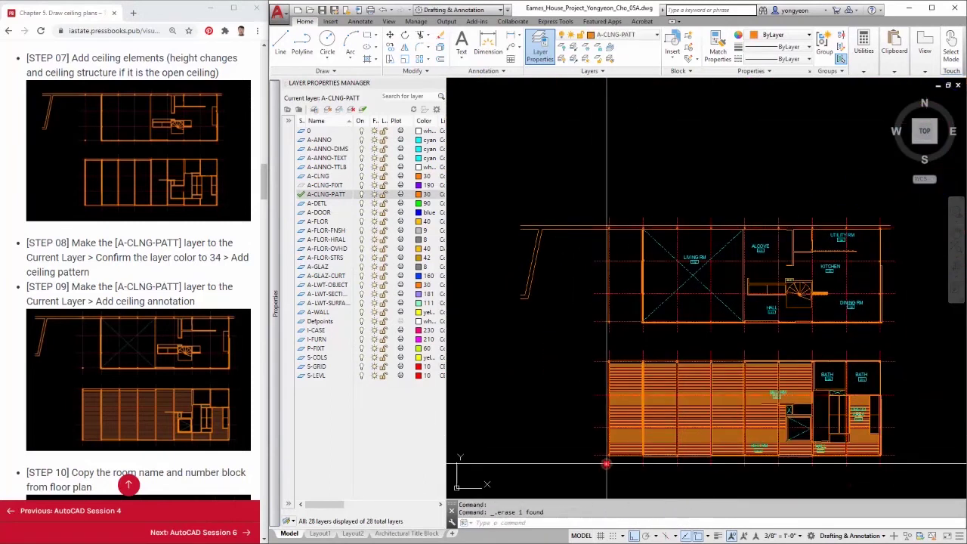
Step: Read the tutorial steps on creating lighting symbols and placing them on A-CLNG-FIXT, and look over the lighting in both ceiling plans
{"action": "scroll", "coordinate": [143, 414], "scroll_direction": "down", "scroll_amount": 8}
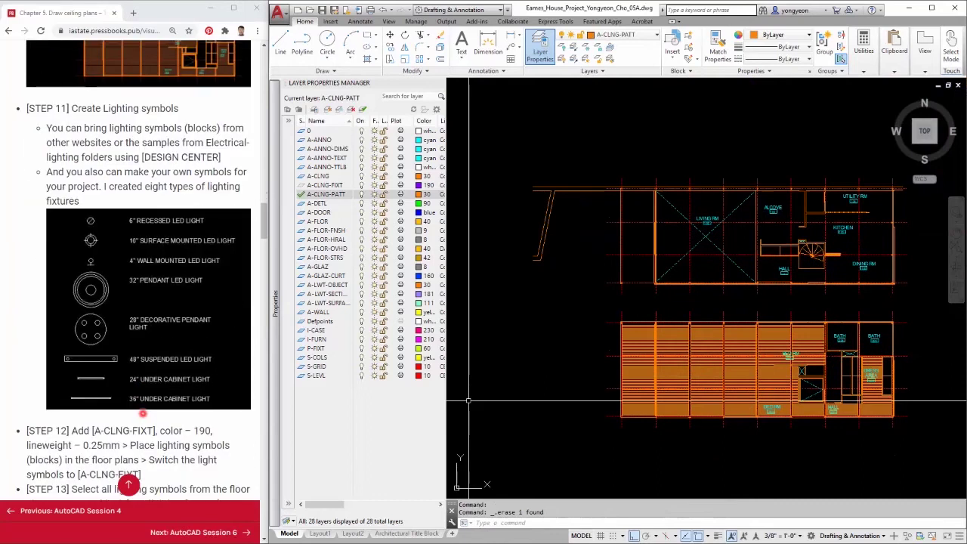
{"action": "scroll", "coordinate": [116, 325], "scroll_direction": "down", "scroll_amount": 1}
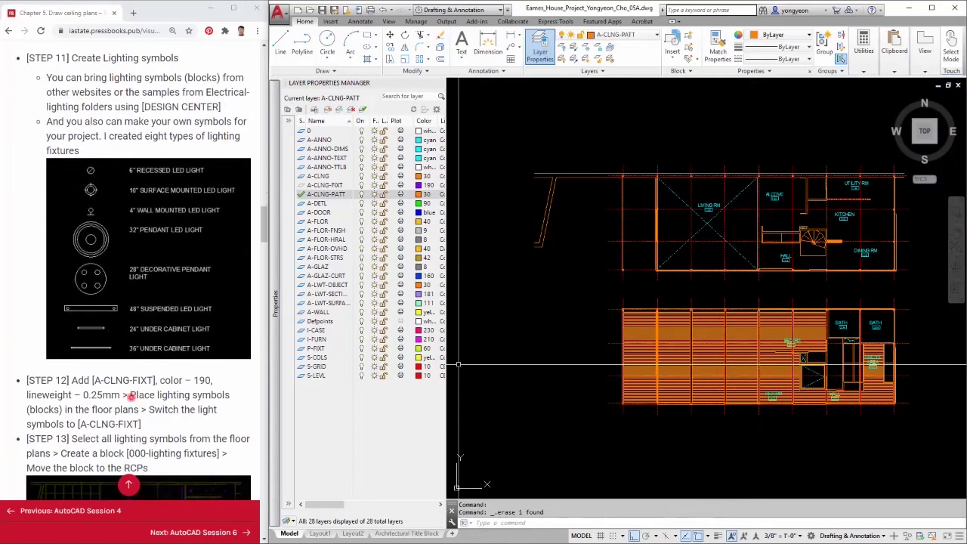
{"action": "scroll", "coordinate": [130, 395], "scroll_direction": "down", "scroll_amount": 3}
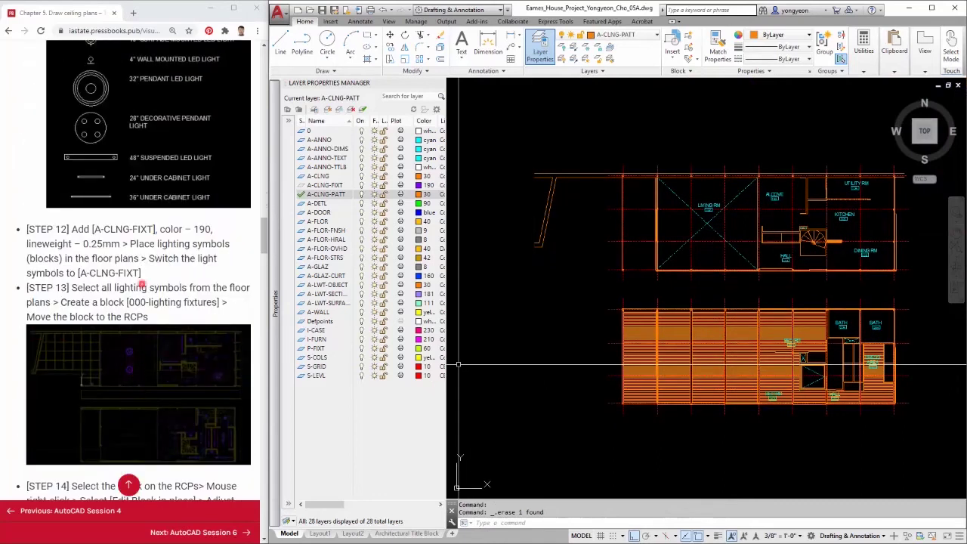
{"action": "scroll", "coordinate": [141, 285], "scroll_direction": "up", "scroll_amount": 2}
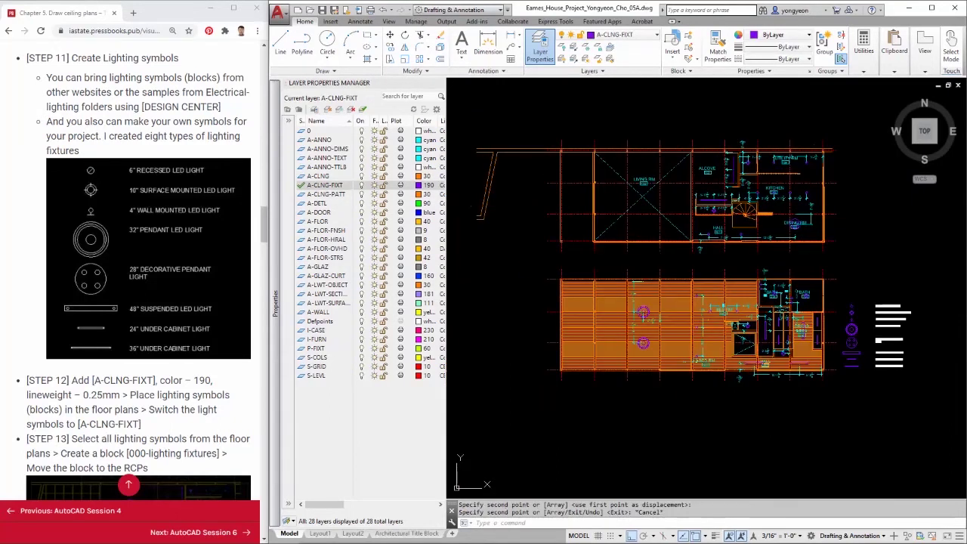
{"action": "scroll", "coordinate": [588, 283], "scroll_direction": "up", "scroll_amount": 2}
{"action": "middle_click_drag", "start_coordinate": [587, 283], "coordinate": [529, 290]}
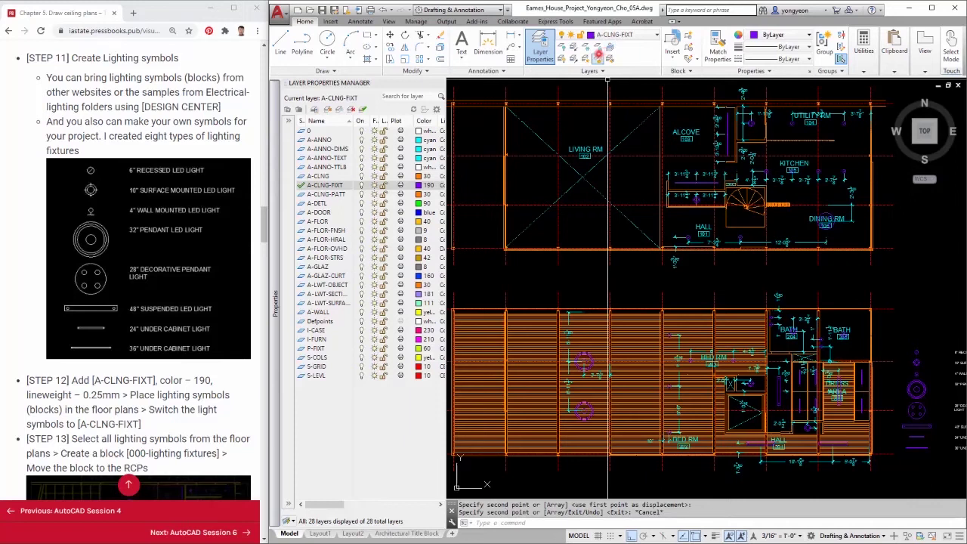
{"action": "left_click", "coordinate": [790, 171]}
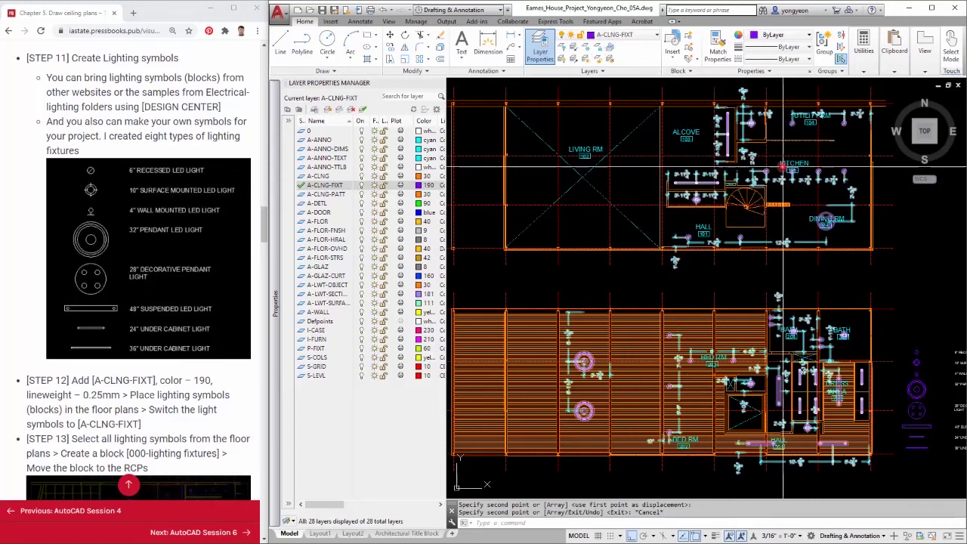
{"action": "key", "text": "Escape"}
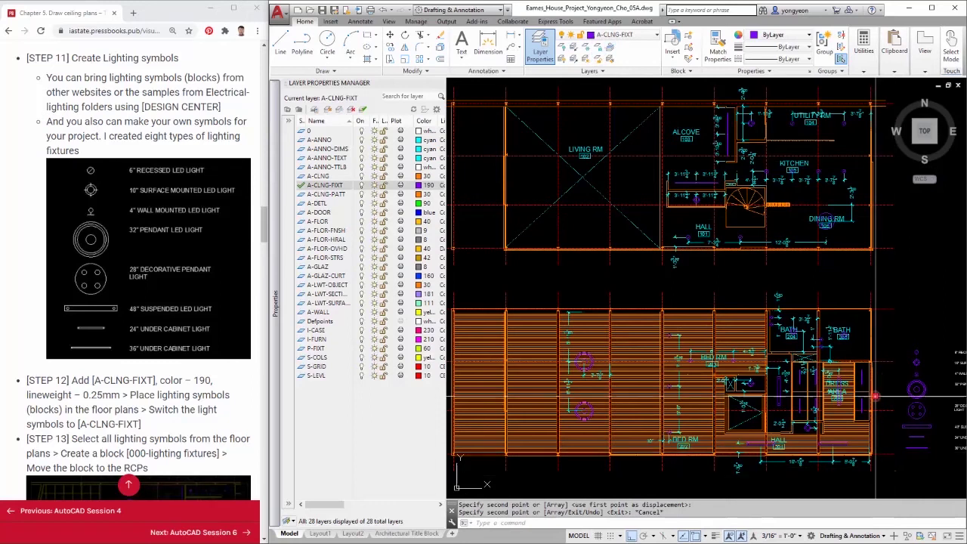
{"action": "left_click", "coordinate": [774, 324]}
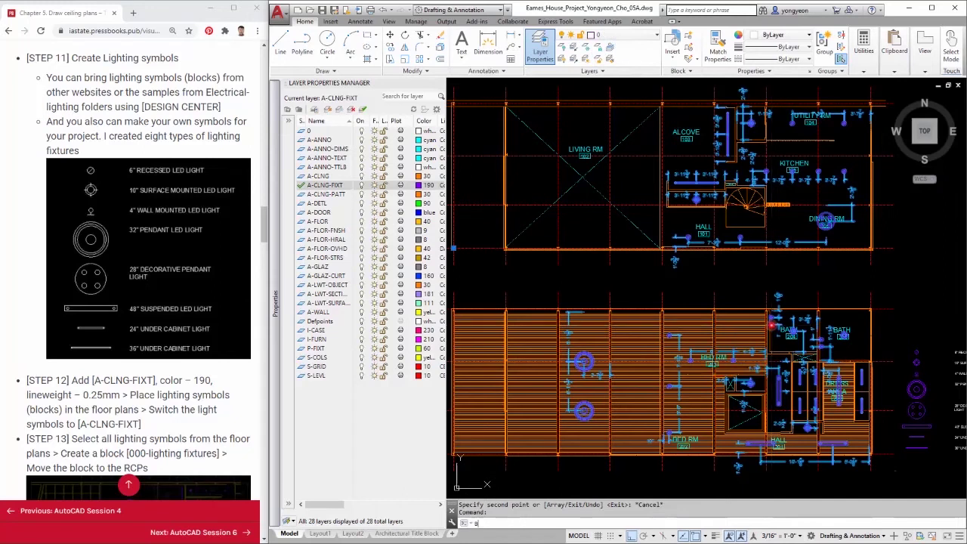
{"action": "key", "text": "Return"}
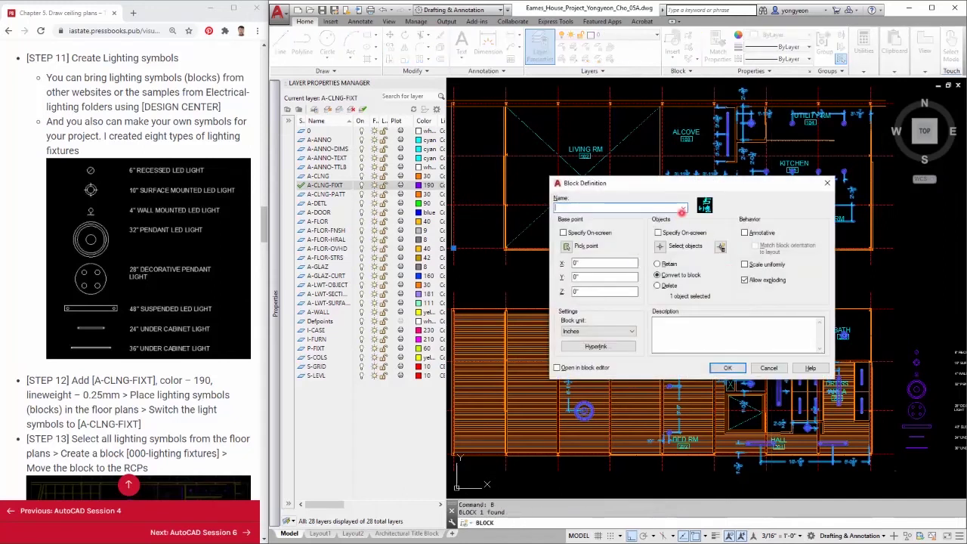
{"action": "key", "text": "Escape"}
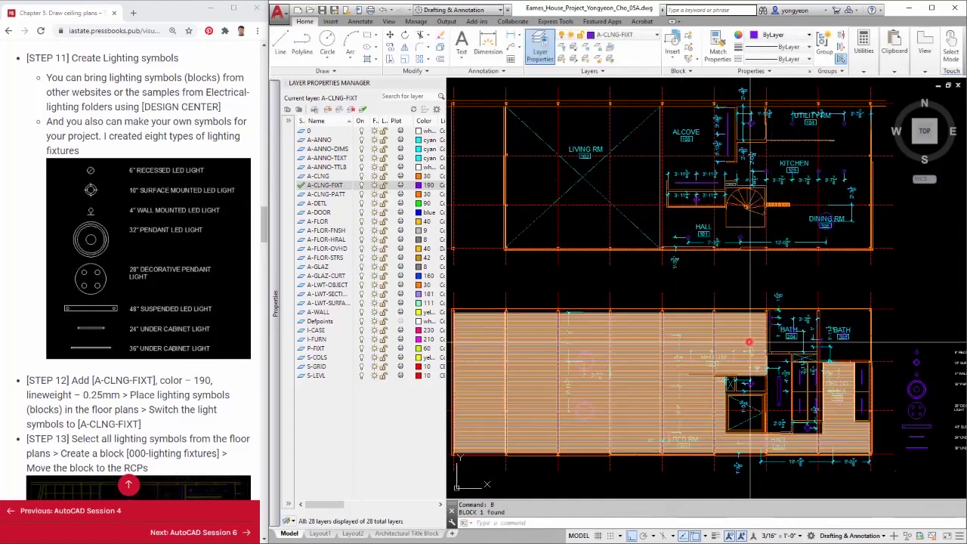
{"action": "key", "text": "Escape"}
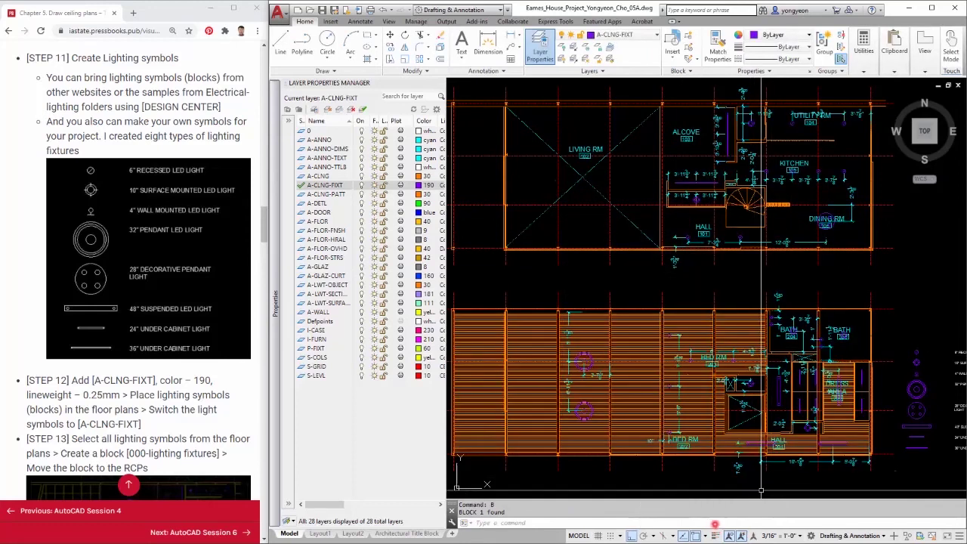
Step: Open the lighting fixtures block on the ceiling plans for in-place editing, with all nested objects selected automatically
{"action": "left_click", "coordinate": [792, 333]}
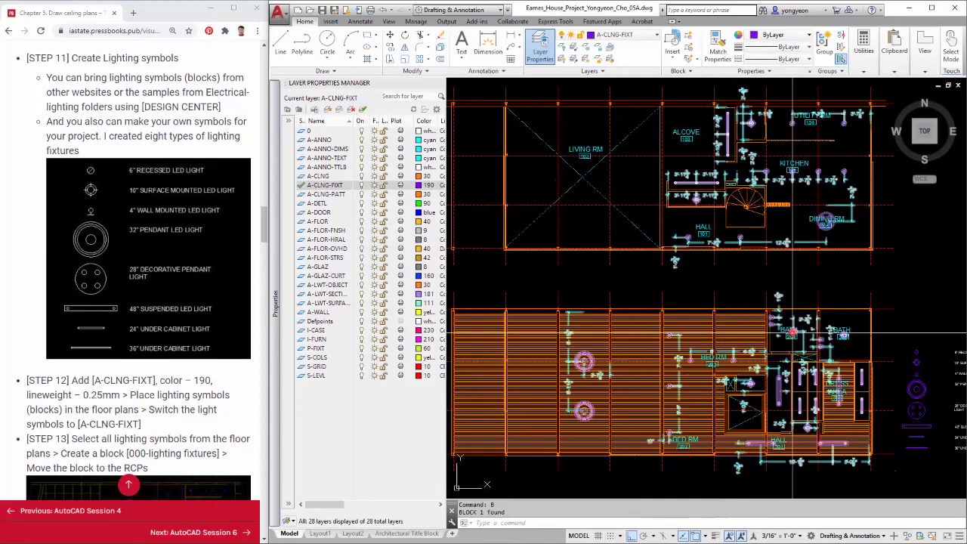
{"action": "right_click", "coordinate": [792, 333]}
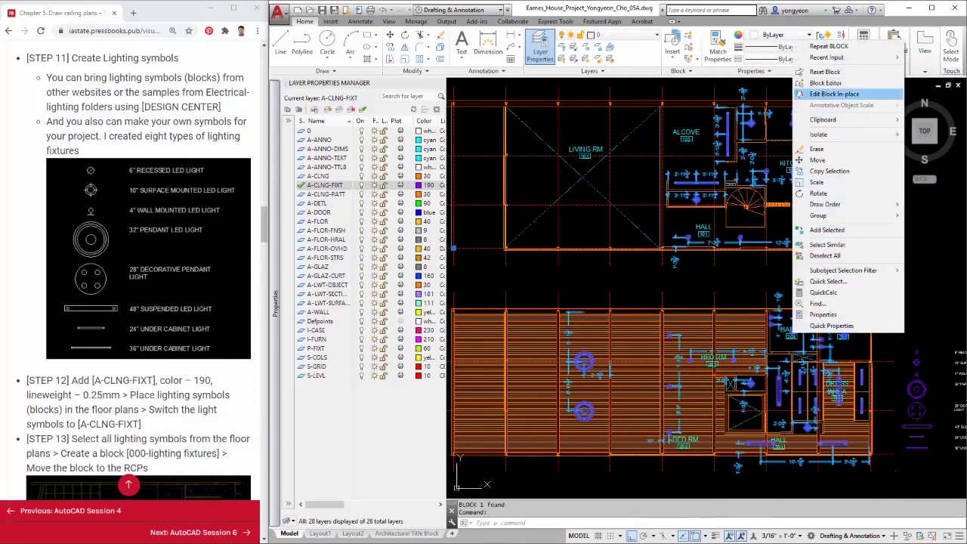
{"action": "left_click", "coordinate": [834, 94]}
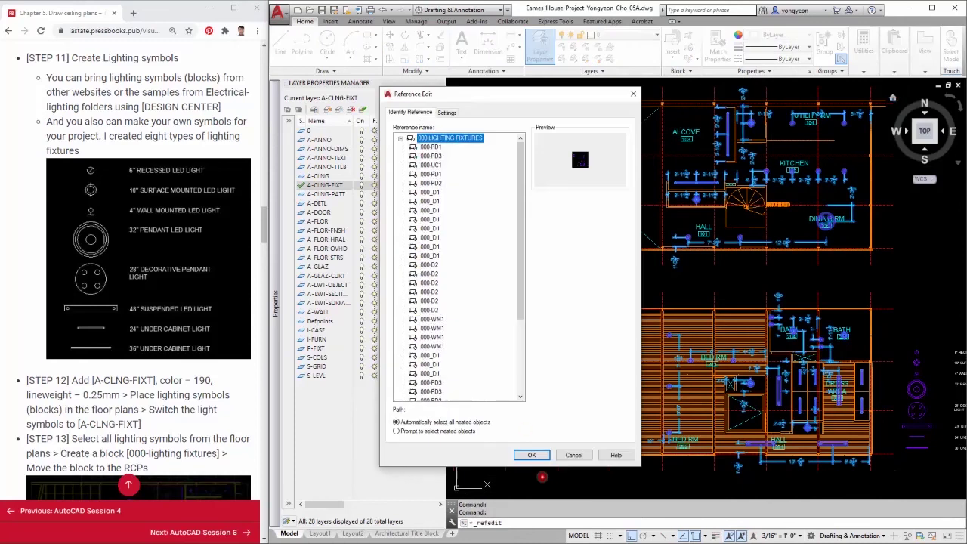
{"action": "left_click", "coordinate": [541, 456]}
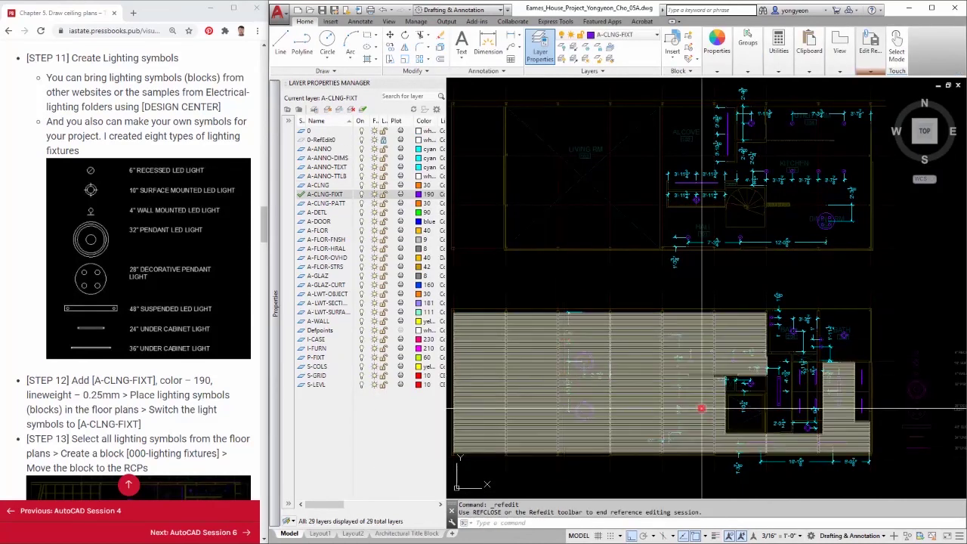
{"action": "middle_click_drag", "start_coordinate": [803, 278], "coordinate": [799, 270]}
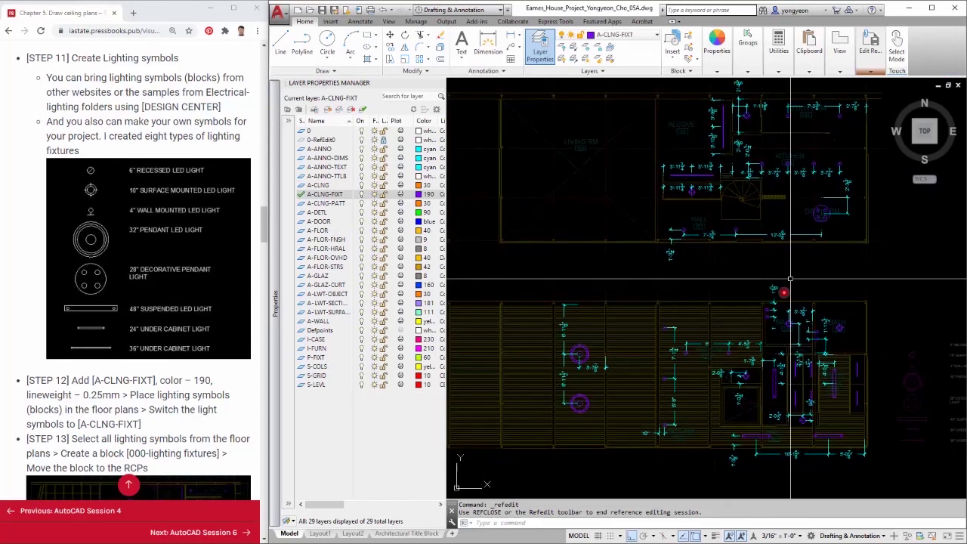